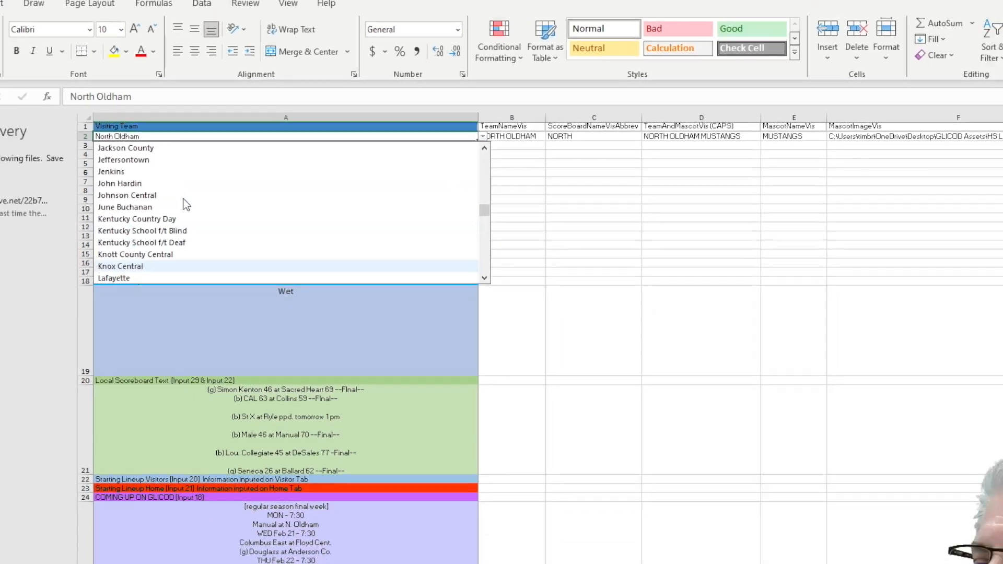
{"action": "scroll", "coordinate": [187, 203], "scroll_direction": "up", "scroll_amount": 12}
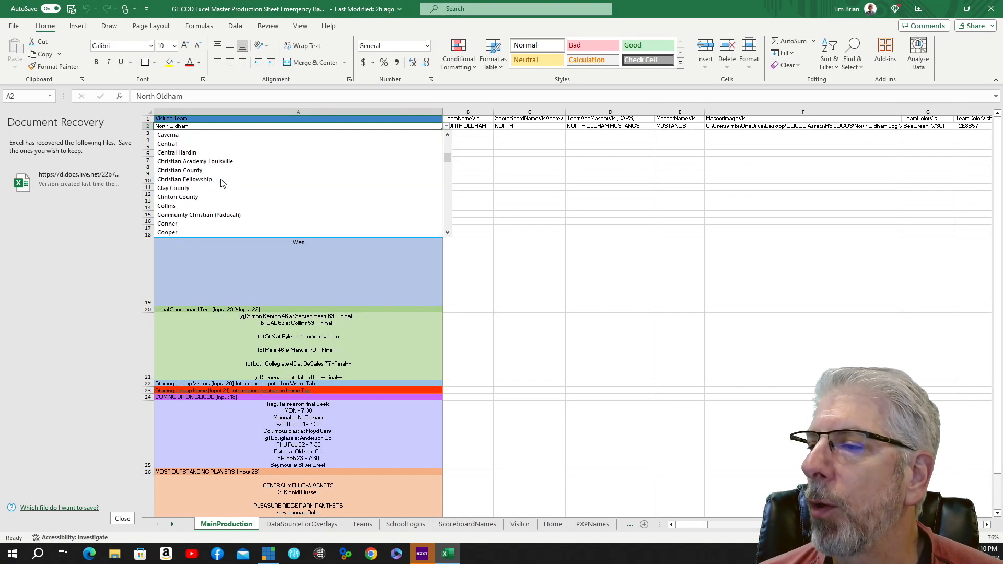
{"action": "scroll", "coordinate": [221, 183], "scroll_direction": "up", "scroll_amount": 15}
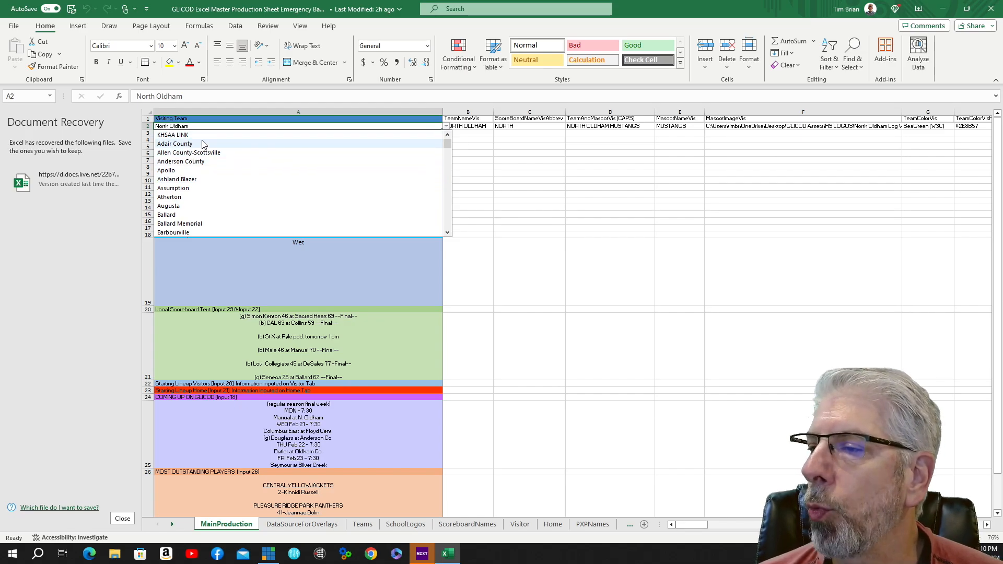
{"action": "scroll", "coordinate": [205, 157], "scroll_direction": "down", "scroll_amount": 20}
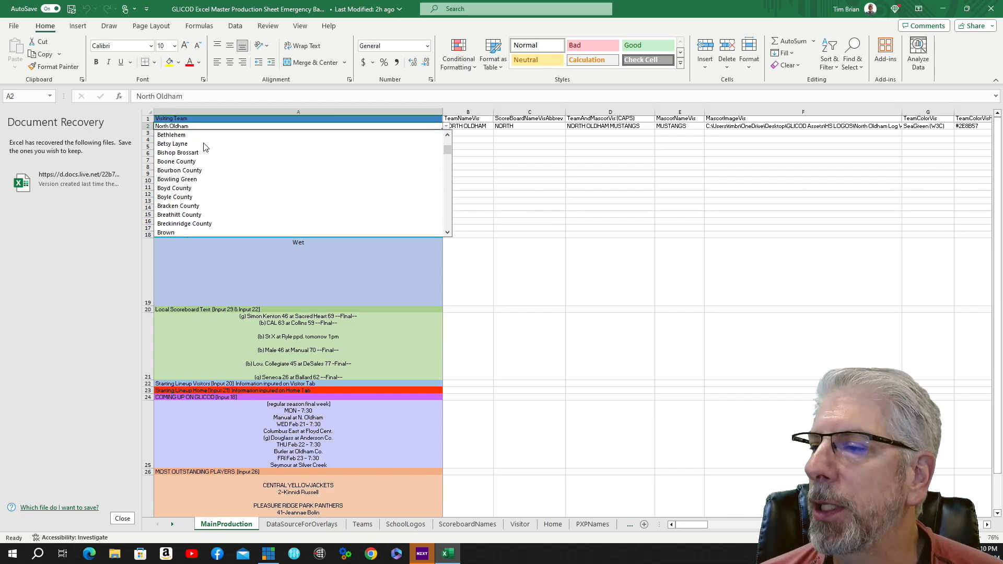
{"action": "scroll", "coordinate": [208, 172], "scroll_direction": "down", "scroll_amount": 10}
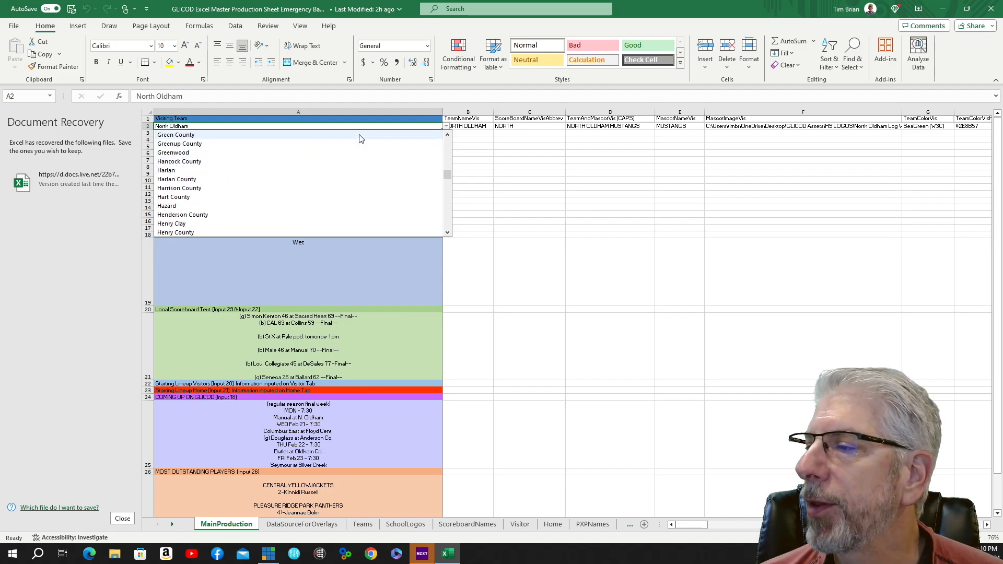
{"action": "left_click", "coordinate": [472, 146]}
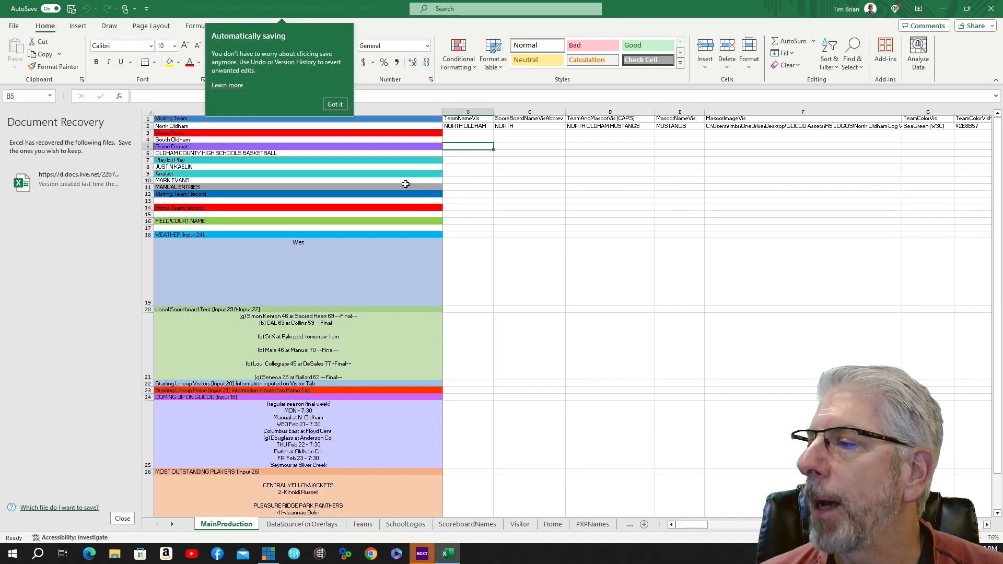
{"action": "left_click", "coordinate": [335, 105]}
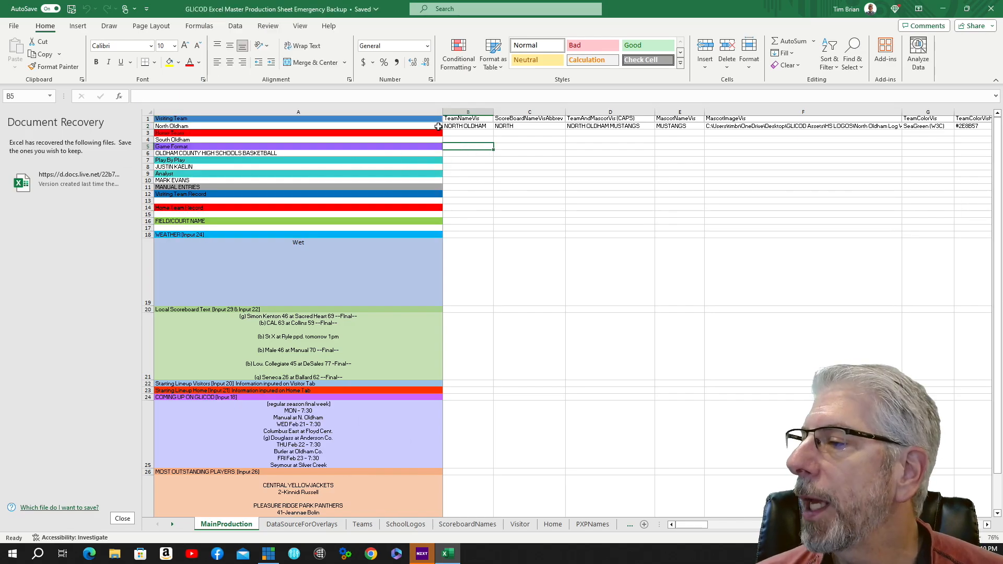
Set the visiting team to Male from the team list and check its looked-up columns.
{"action": "left_click", "coordinate": [438, 127]}
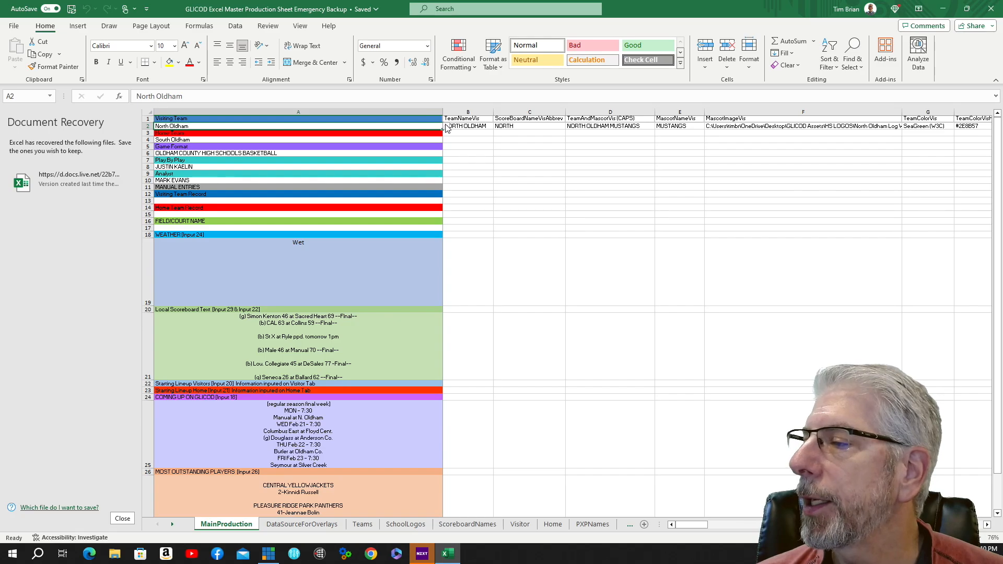
{"action": "left_click", "coordinate": [447, 127]}
{"action": "left_click", "coordinate": [166, 135]}
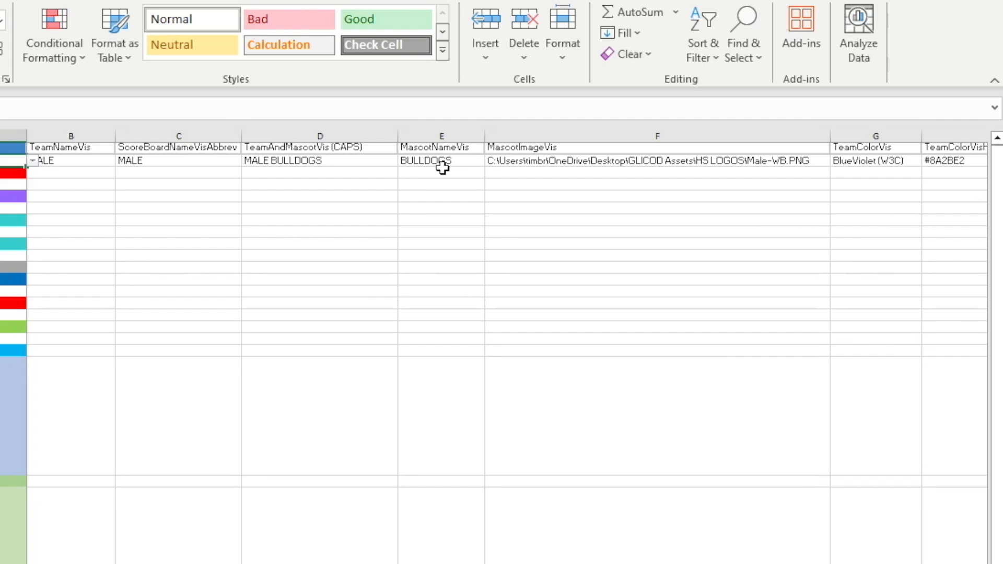
{"action": "left_click", "coordinate": [751, 161]}
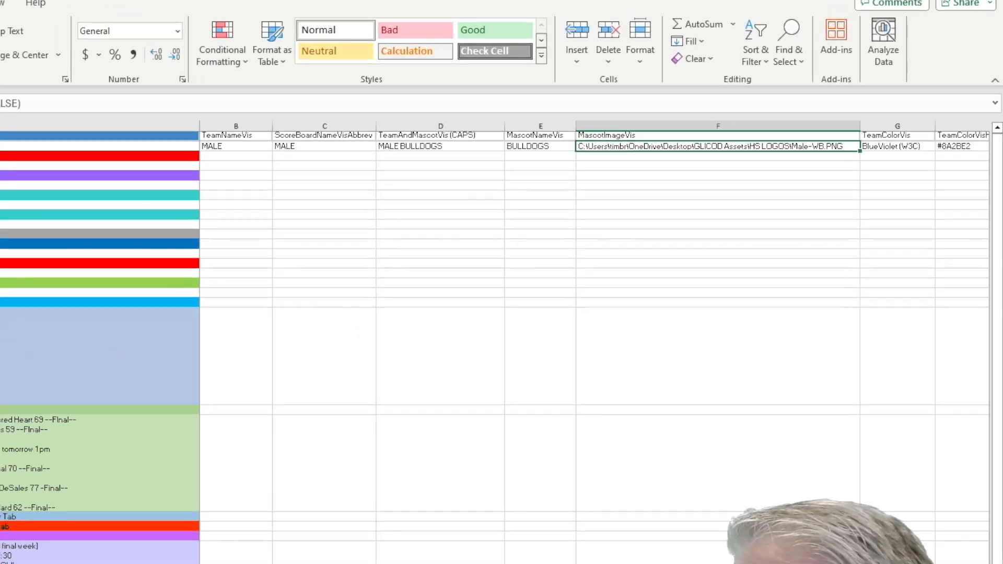
{"action": "left_click_drag", "start_coordinate": [680, 548], "coordinate": [733, 525]}
Set the home team to North Oldham from the team list and save the workbook.
{"action": "left_click", "coordinate": [408, 139]}
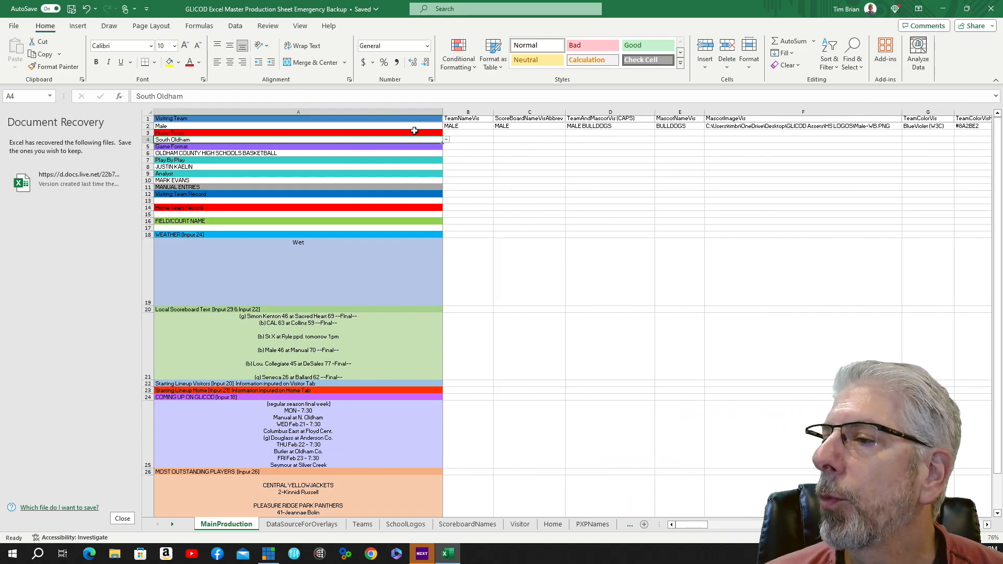
{"action": "left_click", "coordinate": [448, 141]}
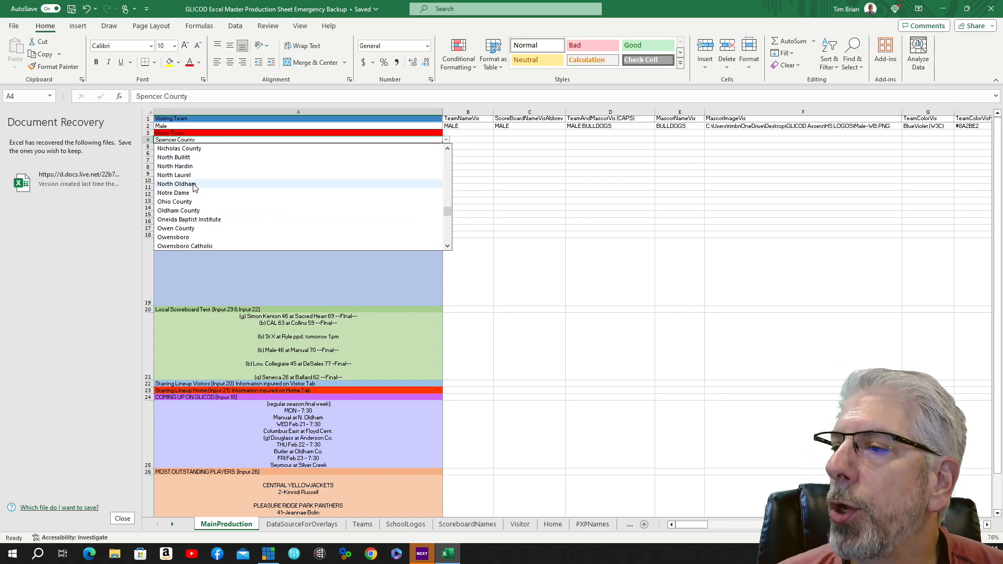
{"action": "left_click", "coordinate": [193, 184]}
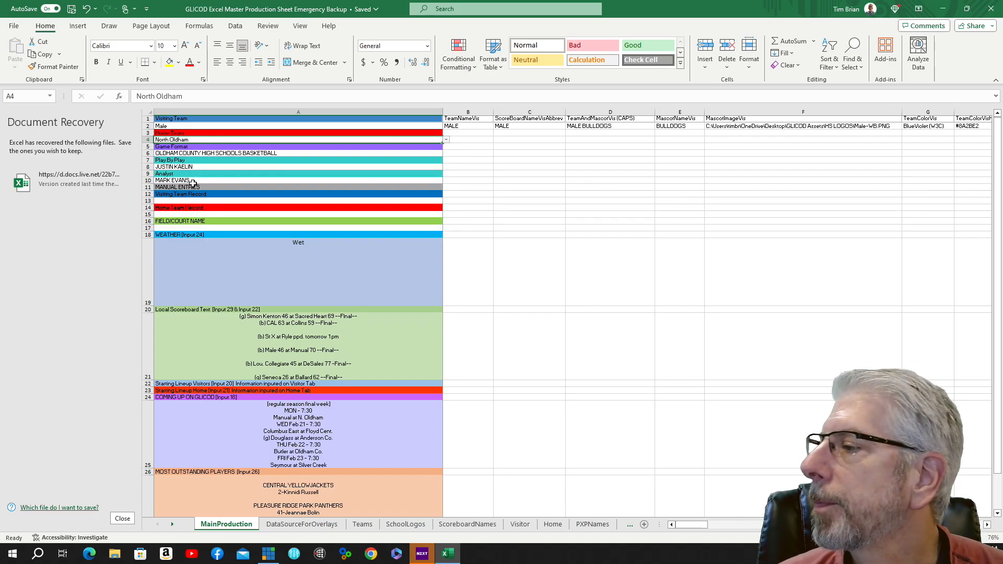
{"action": "left_click", "coordinate": [72, 9]}
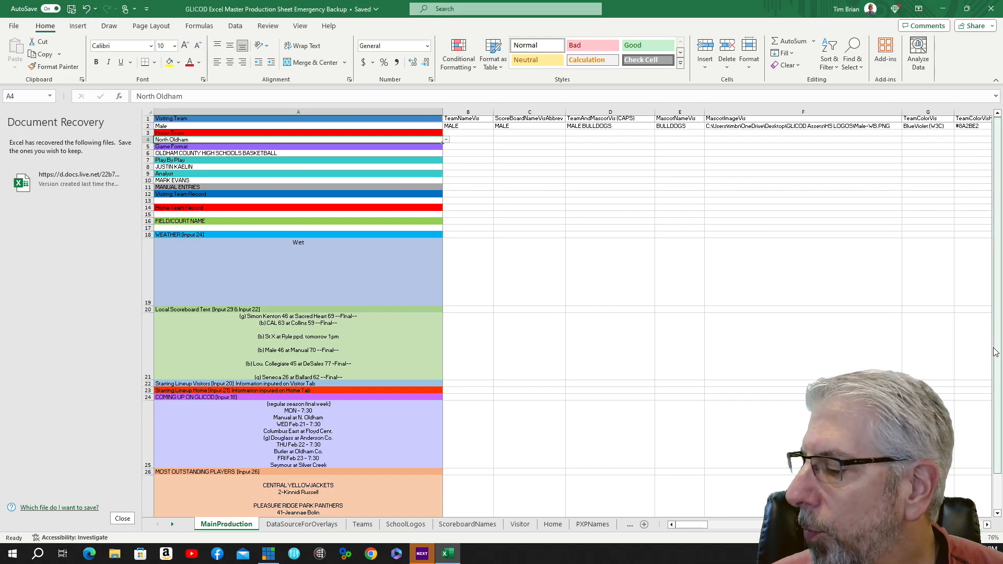
Scroll across the lookup columns to review the home team data and record columns.
{"action": "left_click_drag", "start_coordinate": [685, 523], "coordinate": [727, 522]}
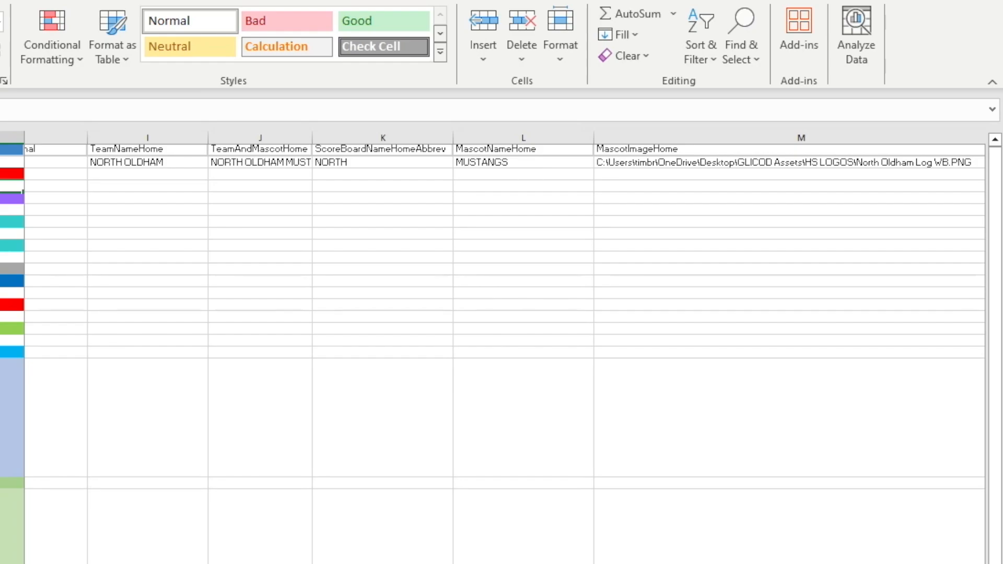
{"action": "scroll", "coordinate": [497, 344], "scroll_direction": "right", "scroll_amount": 1}
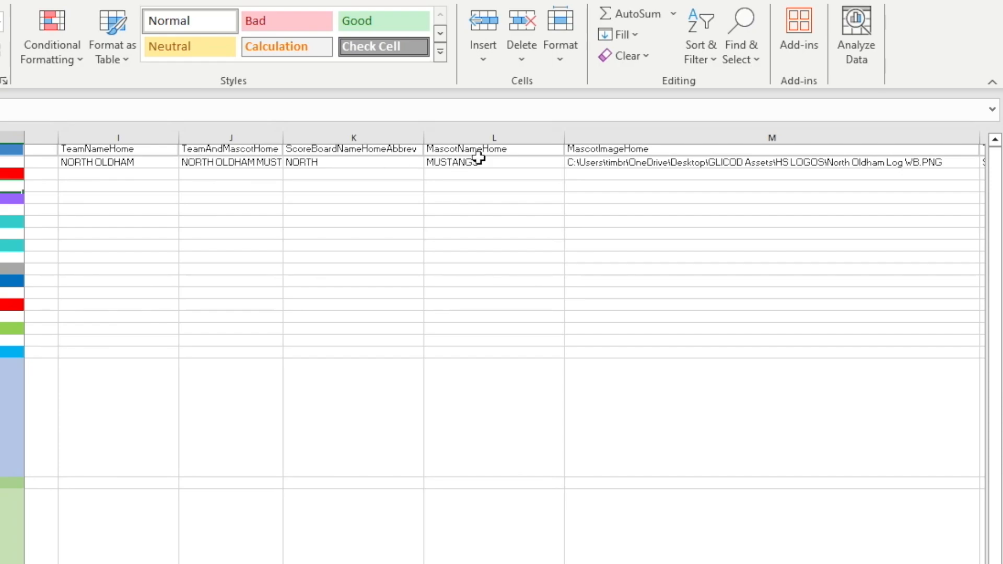
{"action": "scroll", "coordinate": [501, 313], "scroll_direction": "right", "scroll_amount": 4}
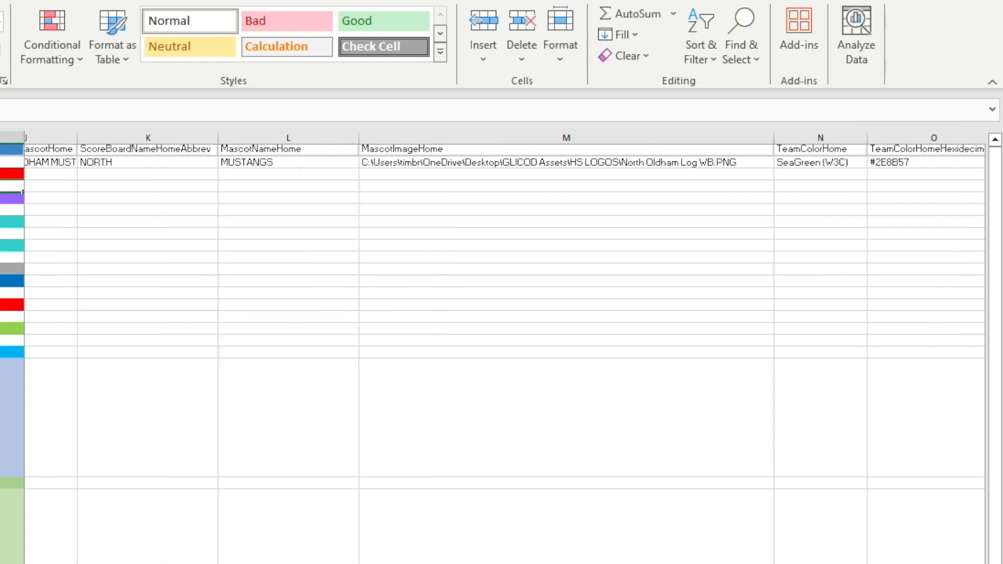
{"action": "scroll", "coordinate": [505, 349], "scroll_direction": "right", "scroll_amount": 3}
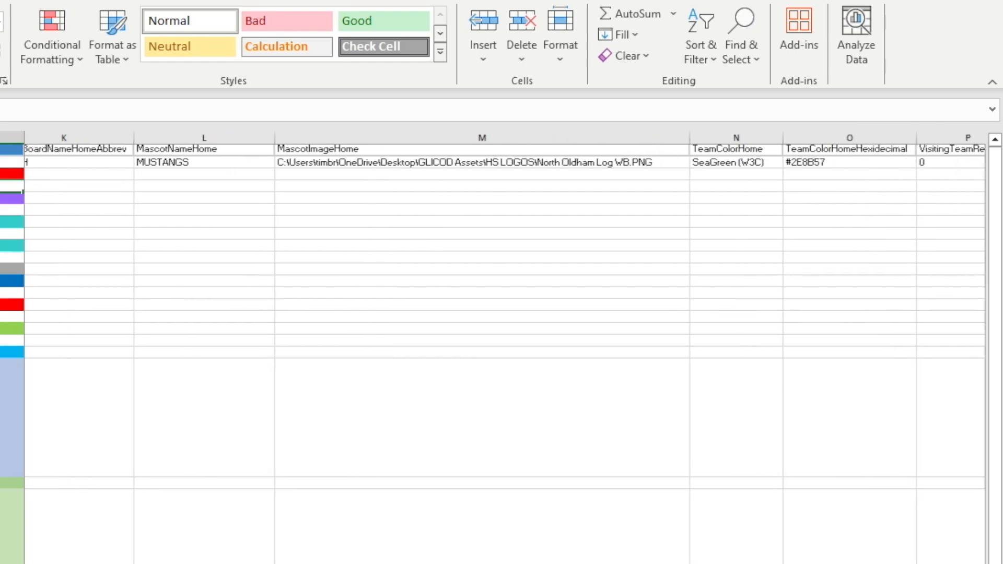
{"action": "scroll", "coordinate": [505, 348], "scroll_direction": "right", "scroll_amount": 3}
{"action": "scroll", "coordinate": [504, 348], "scroll_direction": "right", "scroll_amount": 2}
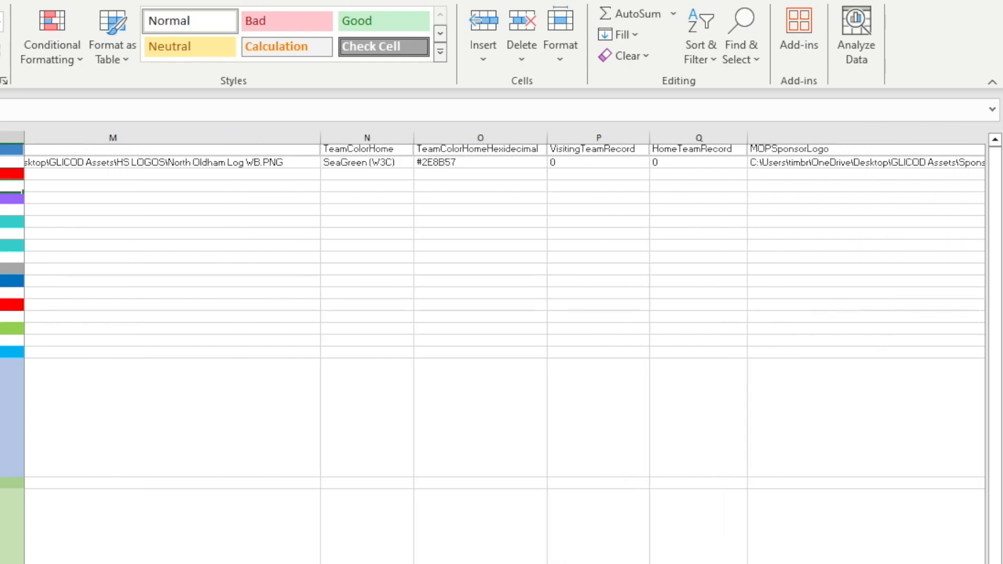
{"action": "scroll", "coordinate": [556, 175], "scroll_direction": "right", "scroll_amount": 1}
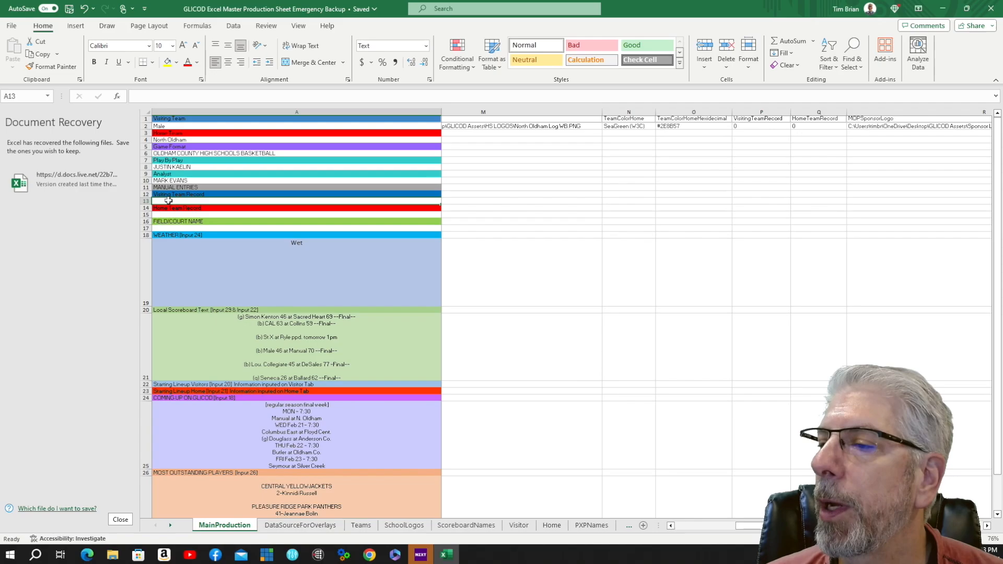
Enter the visiting team record as 22-2 and the home team record as 24-1.
{"action": "type", "text": "22-"}
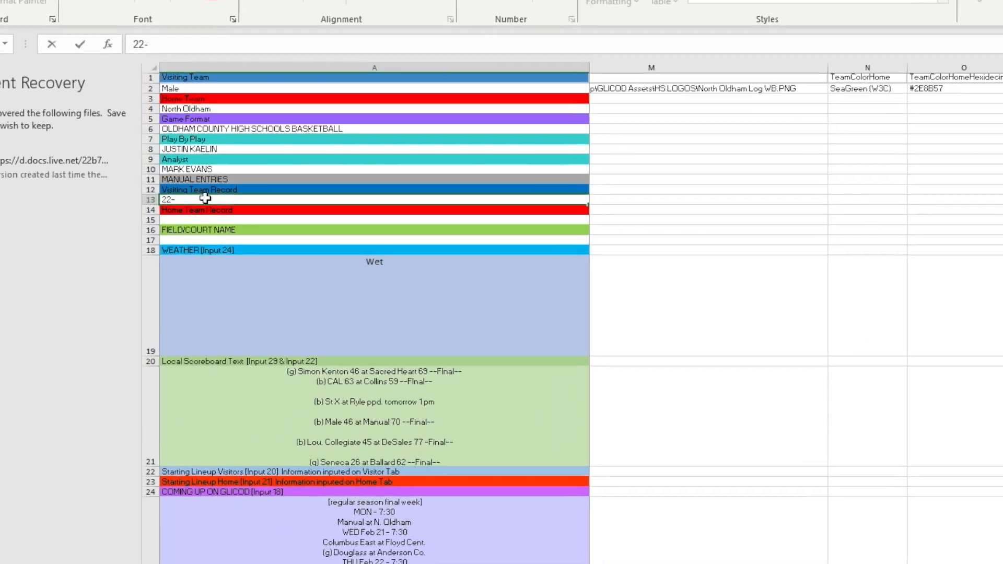
{"action": "type", "text": "2"}
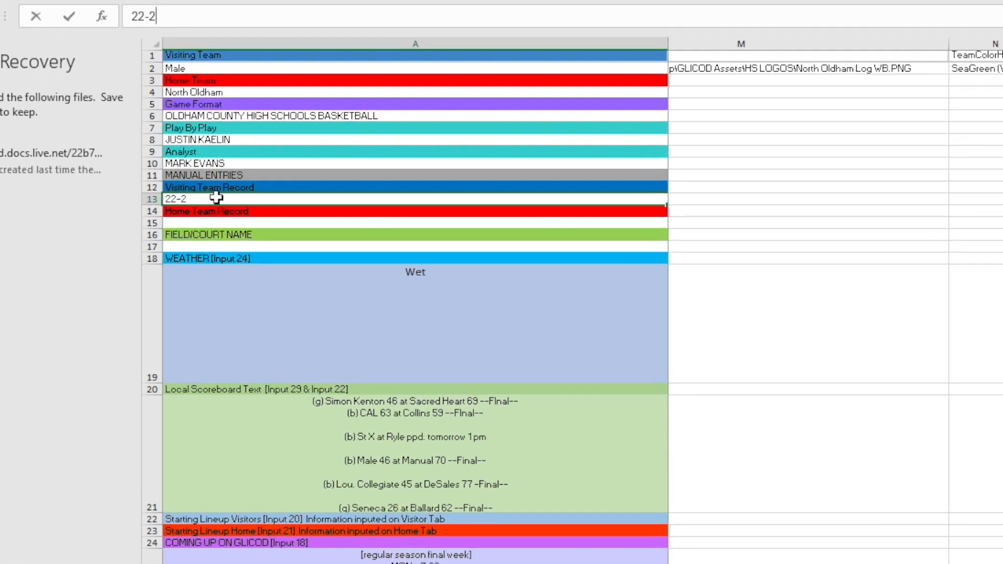
{"action": "left_click", "coordinate": [175, 223]}
{"action": "type", "text": "24-1"}
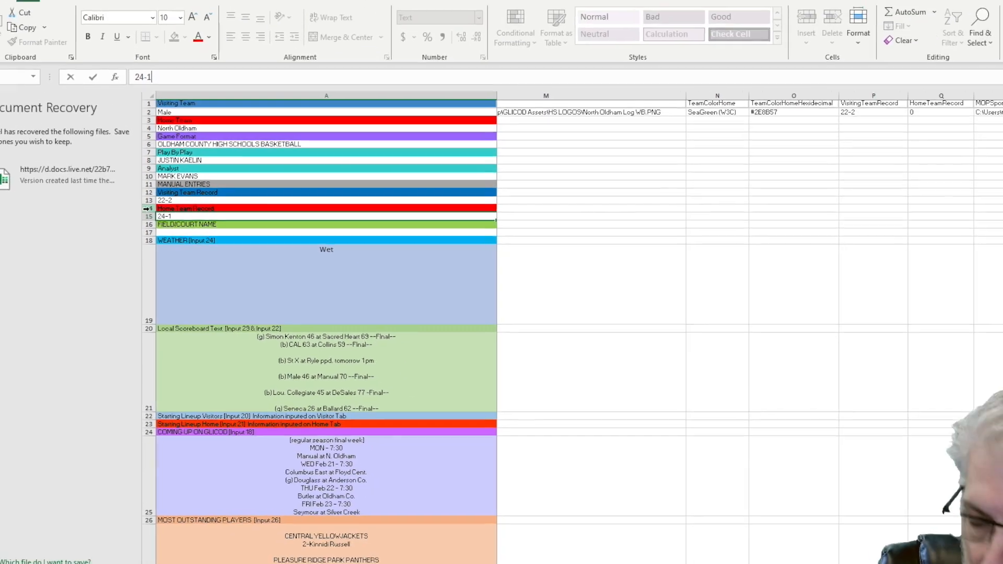
{"action": "key", "text": "Return"}
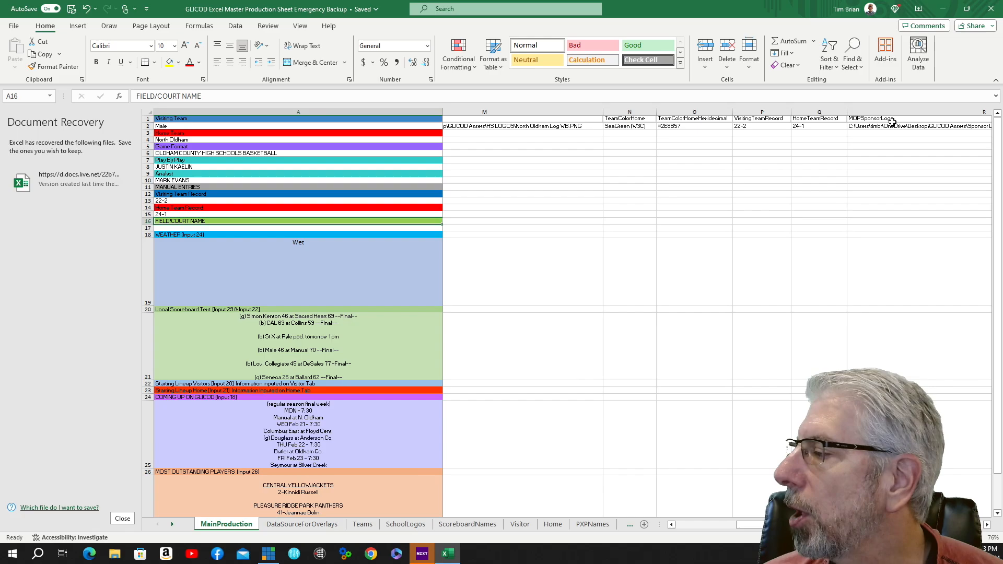
Scroll through the record columns and the lower text sections of the sheet to review the entries.
{"action": "left_click_drag", "start_coordinate": [761, 527], "coordinate": [792, 527]}
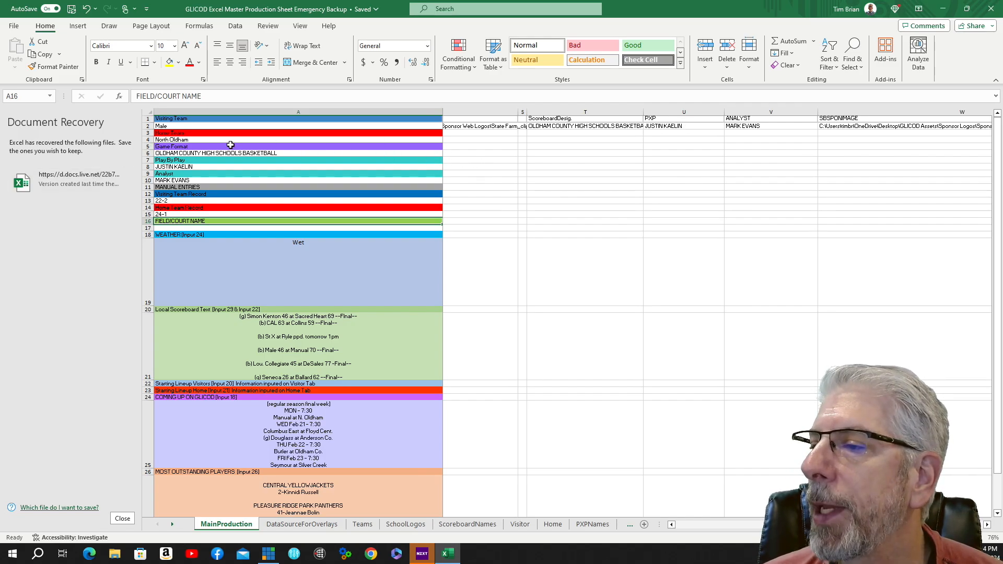
{"action": "left_click_drag", "start_coordinate": [792, 526], "coordinate": [693, 523]}
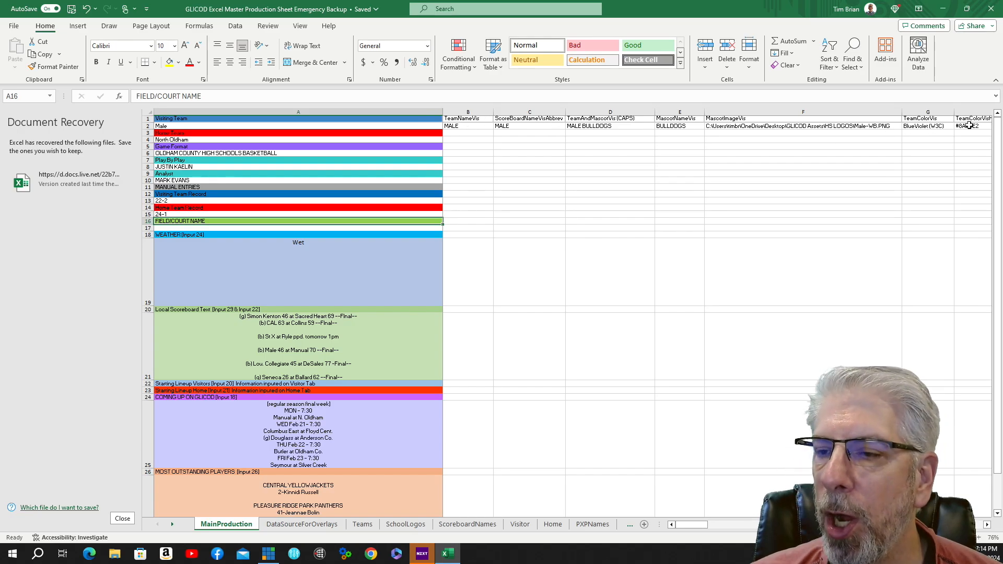
{"action": "scroll", "coordinate": [413, 305], "scroll_direction": "down", "scroll_amount": 3}
{"action": "scroll", "coordinate": [412, 305], "scroll_direction": "up", "scroll_amount": 1}
{"action": "scroll", "coordinate": [373, 239], "scroll_direction": "down", "scroll_amount": 1}
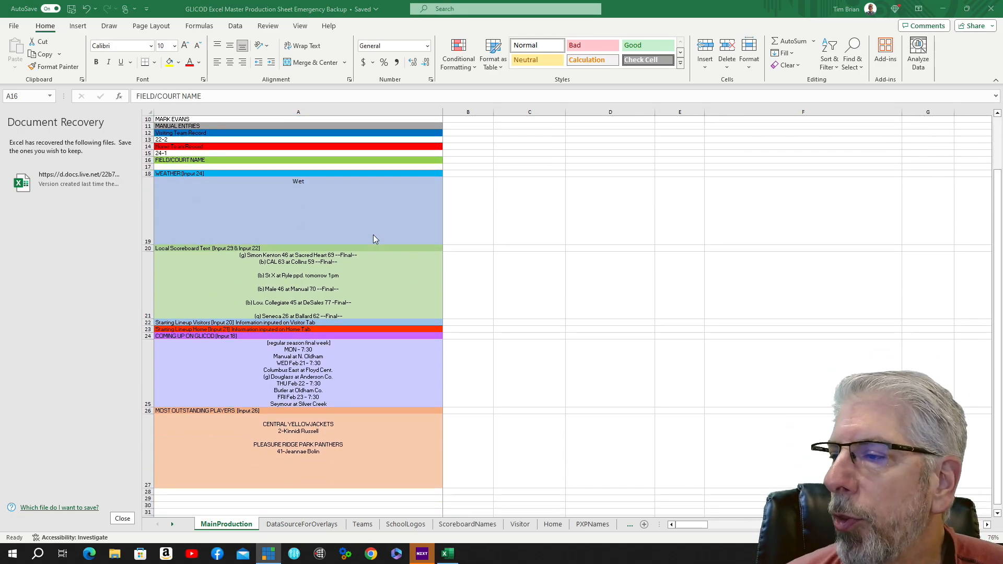
{"action": "scroll", "coordinate": [374, 240], "scroll_direction": "up", "scroll_amount": 1}
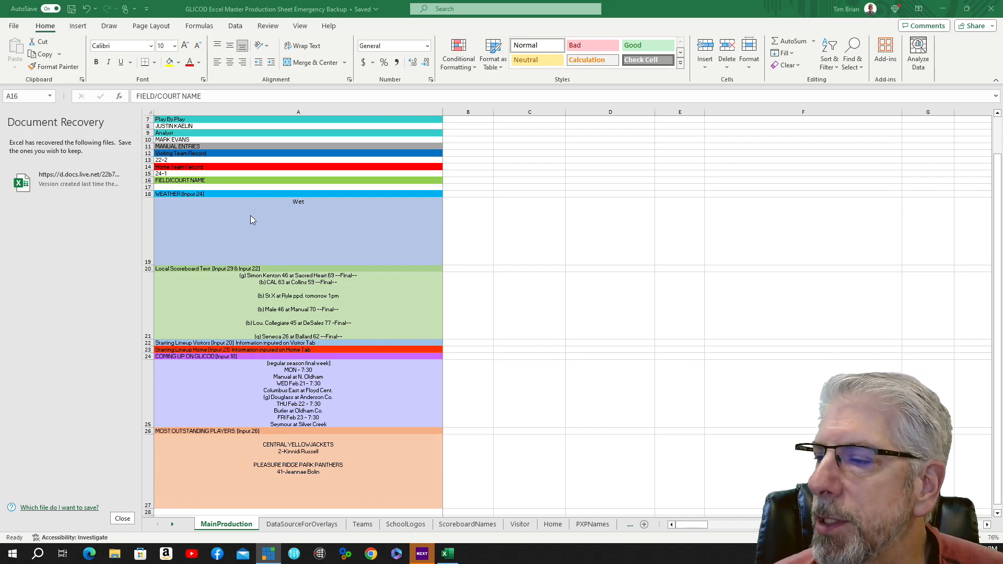
{"action": "scroll", "coordinate": [250, 215], "scroll_direction": "down", "scroll_amount": 1}
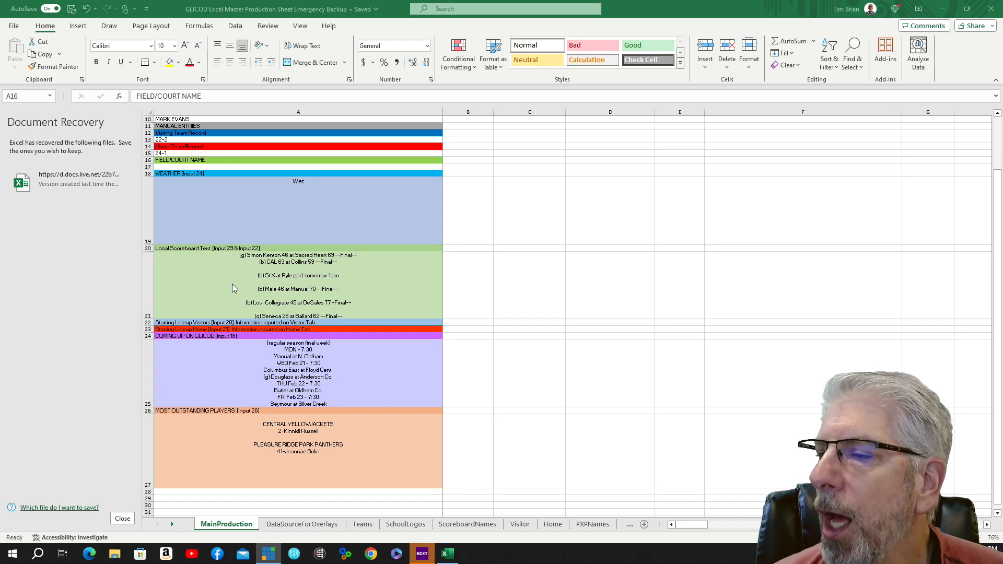
{"action": "scroll", "coordinate": [231, 284], "scroll_direction": "down", "scroll_amount": 1}
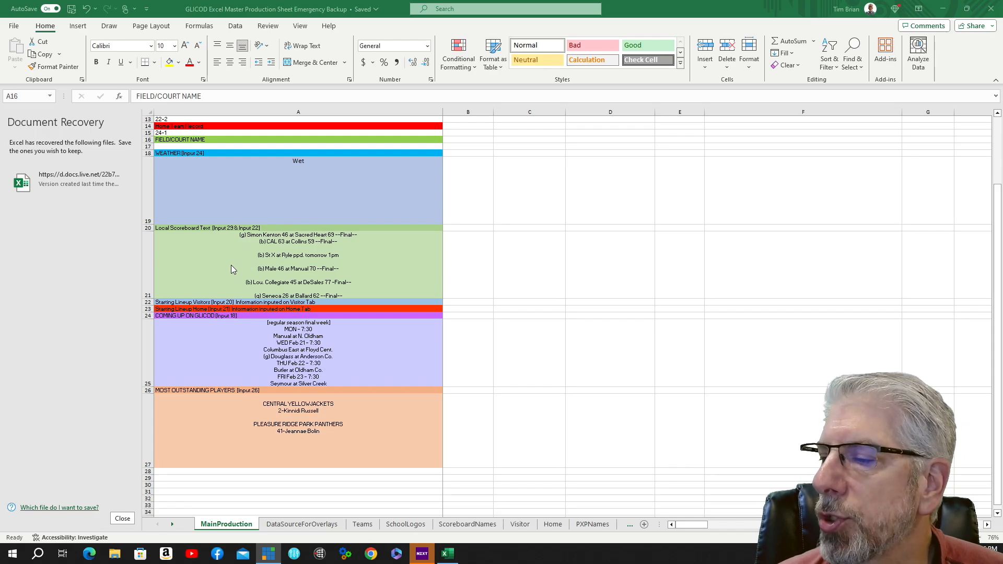
{"action": "scroll", "coordinate": [252, 251], "scroll_direction": "down", "scroll_amount": 1}
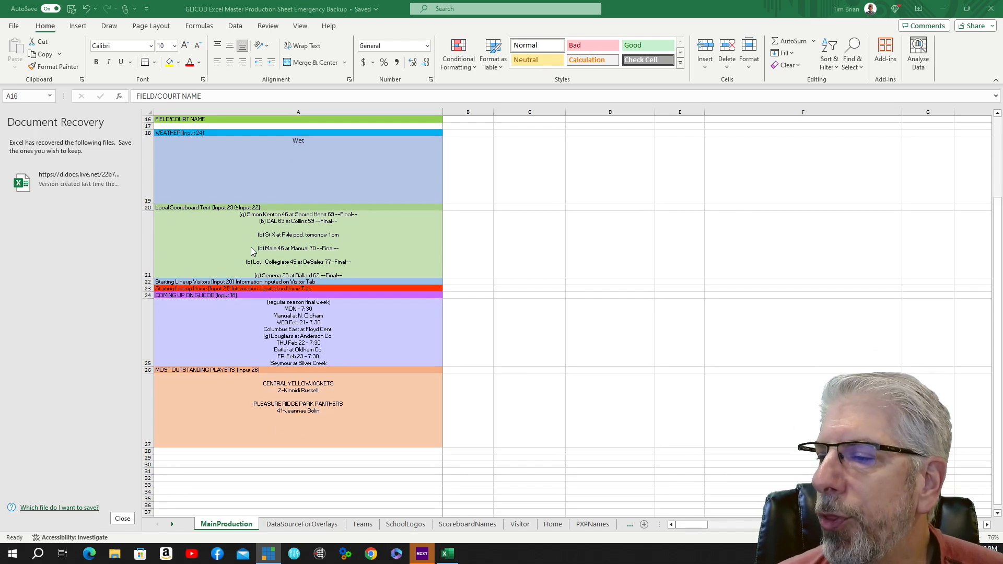
{"action": "scroll", "coordinate": [255, 250], "scroll_direction": "down", "scroll_amount": 1}
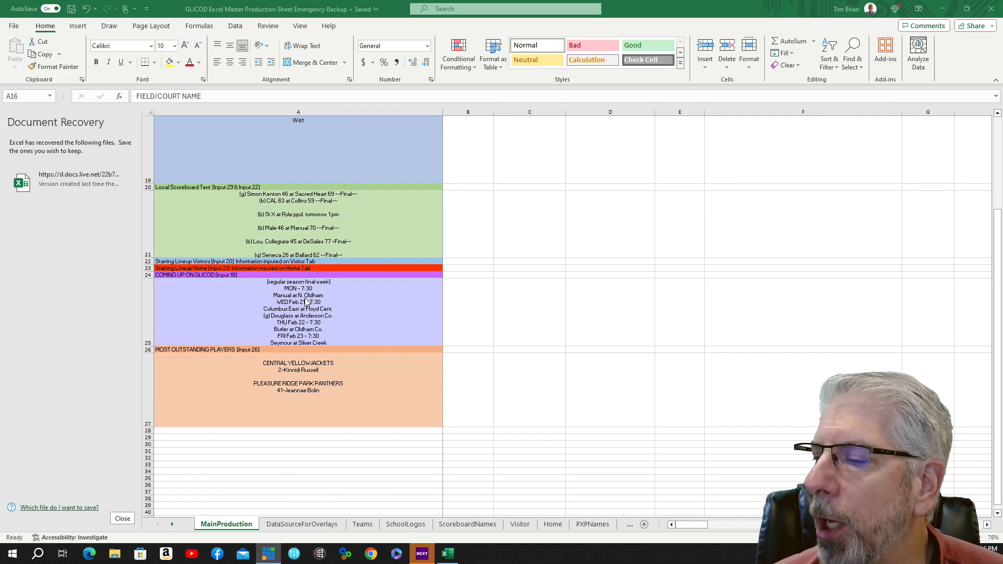
Enter MALE HIGH SCHOOL as the field/court name.
{"action": "left_click", "coordinate": [357, 306]}
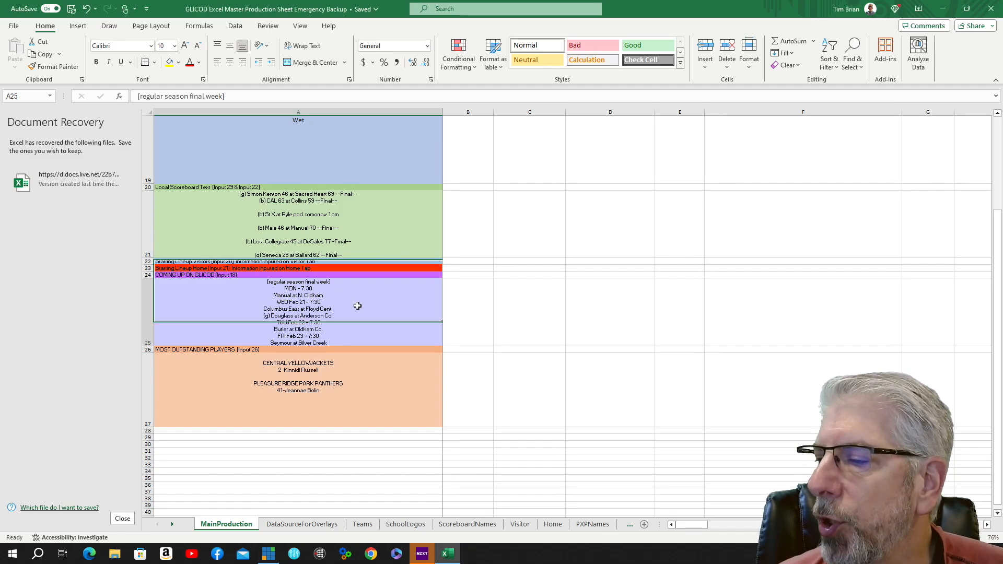
{"action": "scroll", "coordinate": [358, 305], "scroll_direction": "down", "scroll_amount": 1}
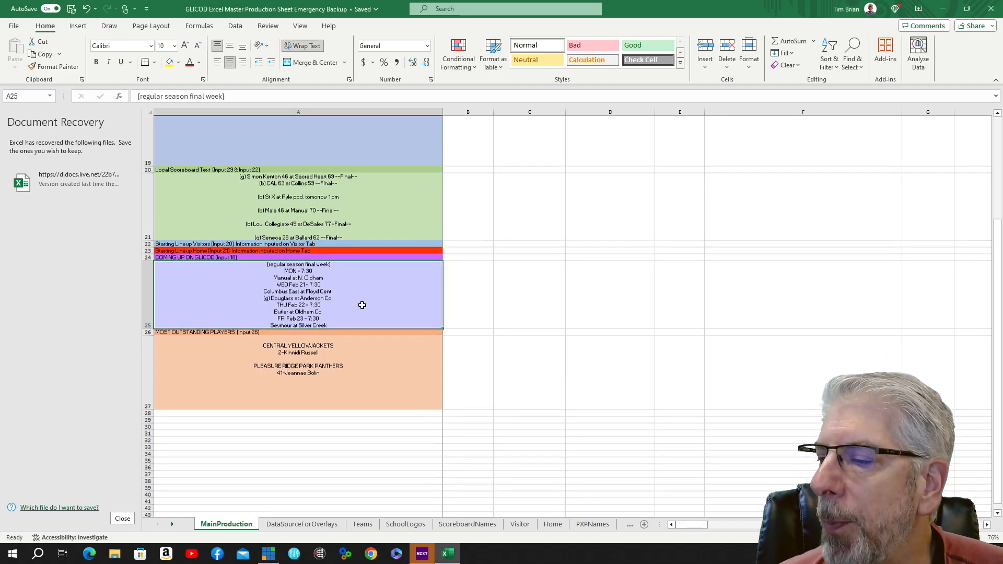
{"action": "left_click", "coordinate": [230, 368]}
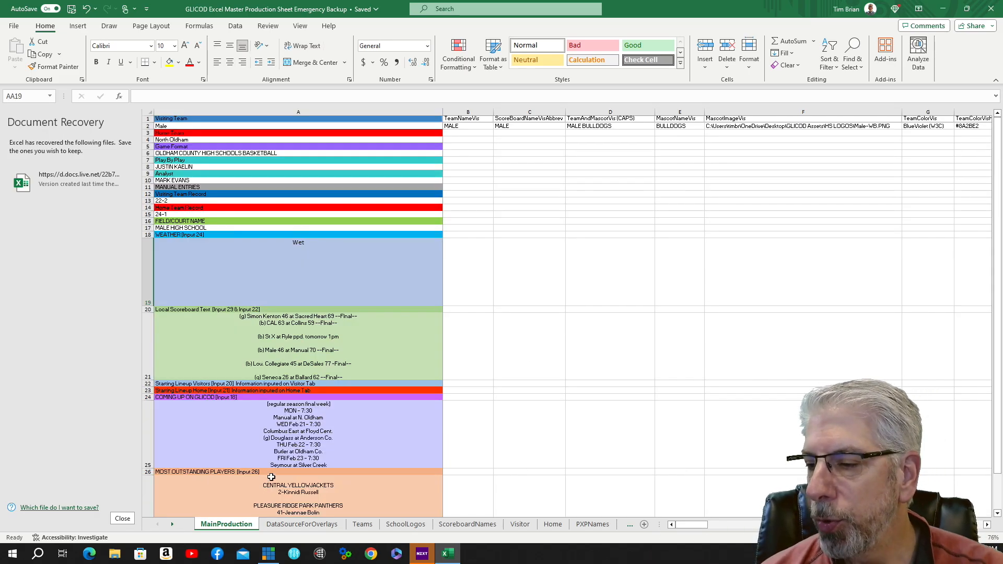
Switch to the DataSourceForOverlays sheet.
{"action": "left_click", "coordinate": [315, 525]}
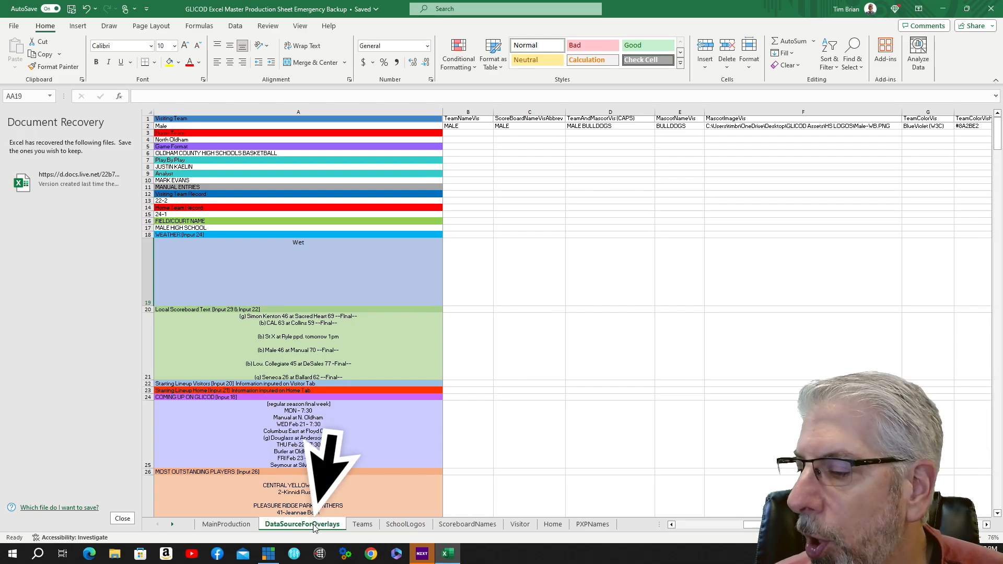
{"action": "left_click", "coordinate": [95, 271]}
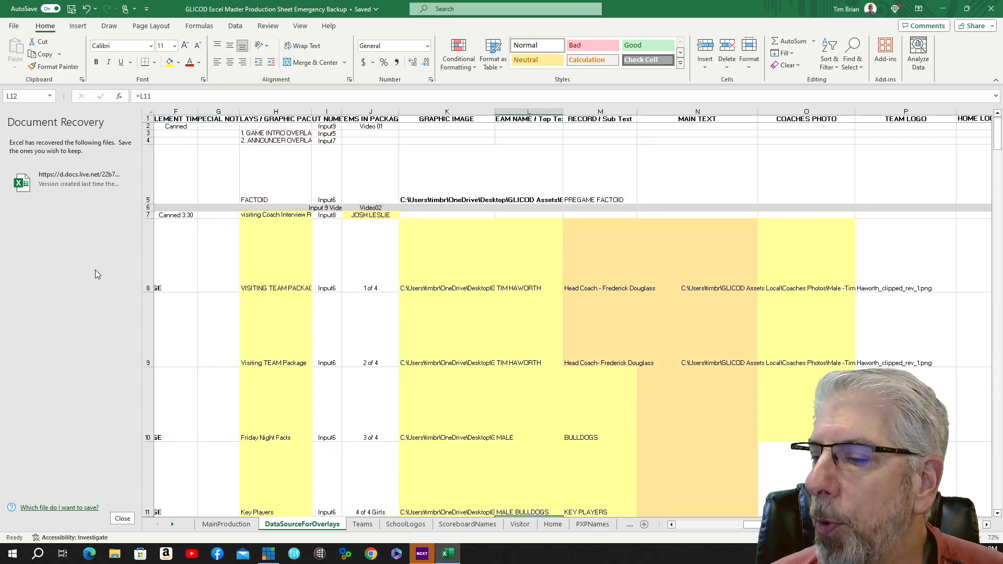
Close the Document Recovery pane and scroll through the visiting-team overlay rows of the DataSourceForOverlays sheet.
{"action": "left_click", "coordinate": [123, 518]}
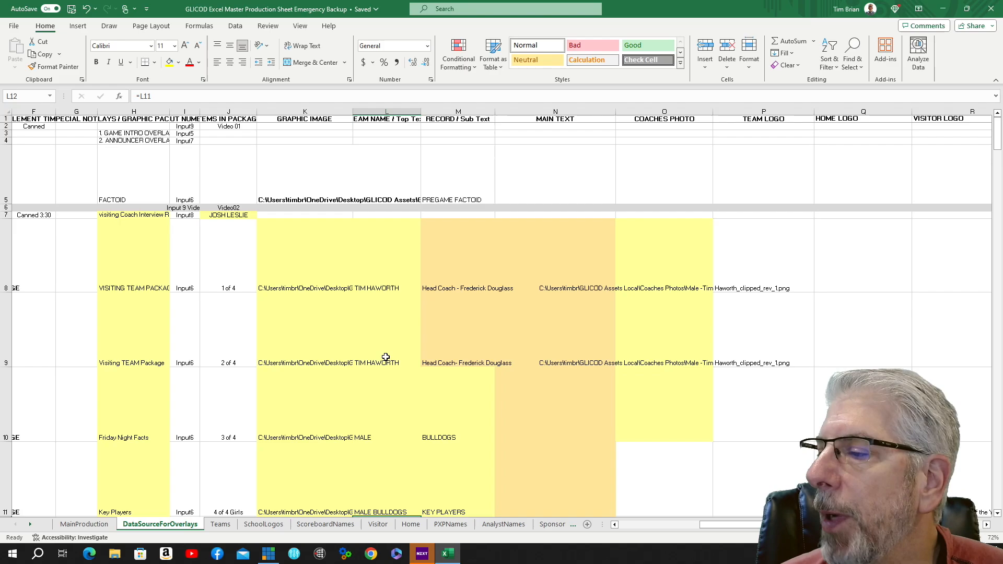
{"action": "scroll", "coordinate": [385, 340], "scroll_direction": "down", "scroll_amount": 2}
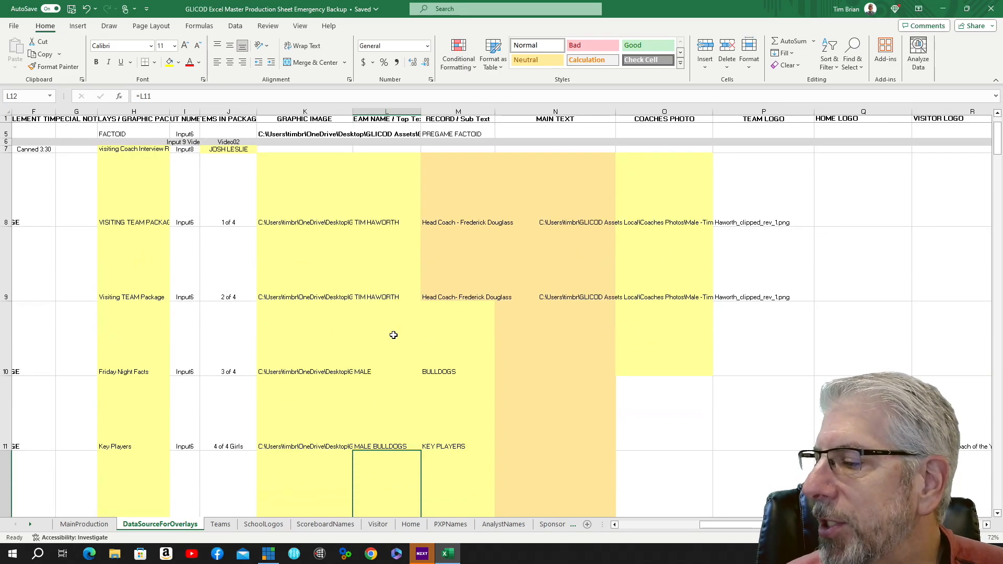
{"action": "scroll", "coordinate": [397, 333], "scroll_direction": "up", "scroll_amount": 1}
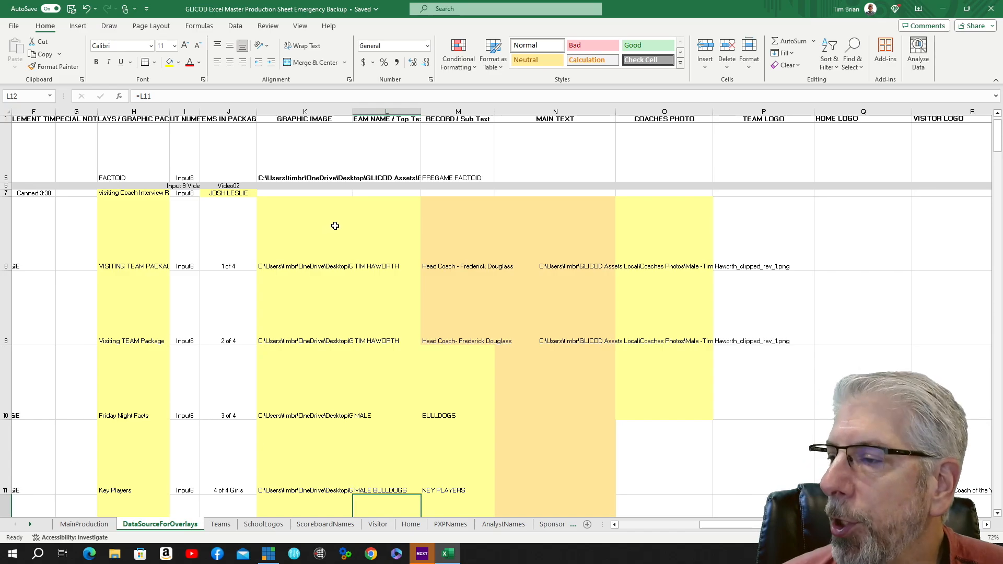
{"action": "scroll", "coordinate": [355, 216], "scroll_direction": "down", "scroll_amount": 1}
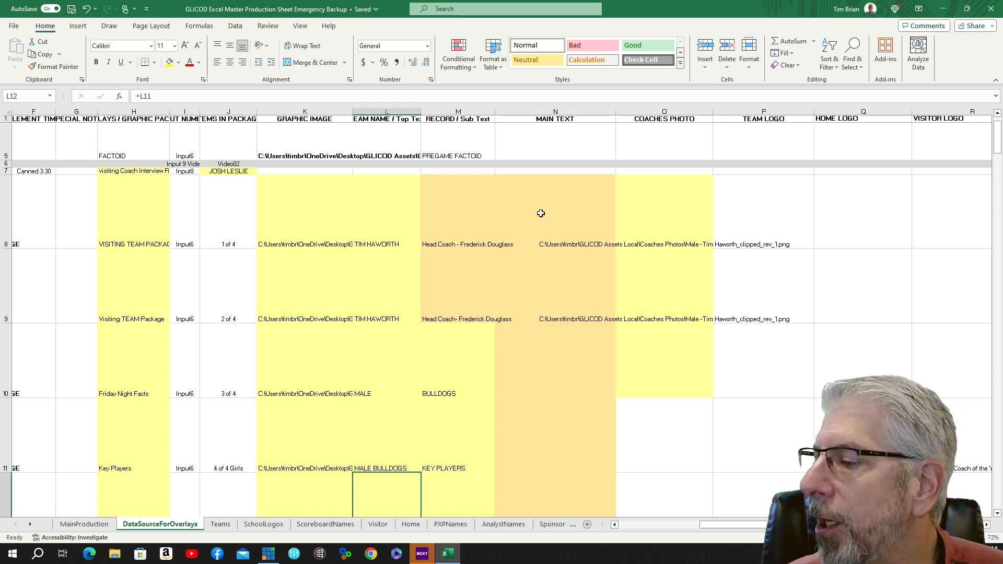
{"action": "scroll", "coordinate": [540, 213], "scroll_direction": "down", "scroll_amount": 1}
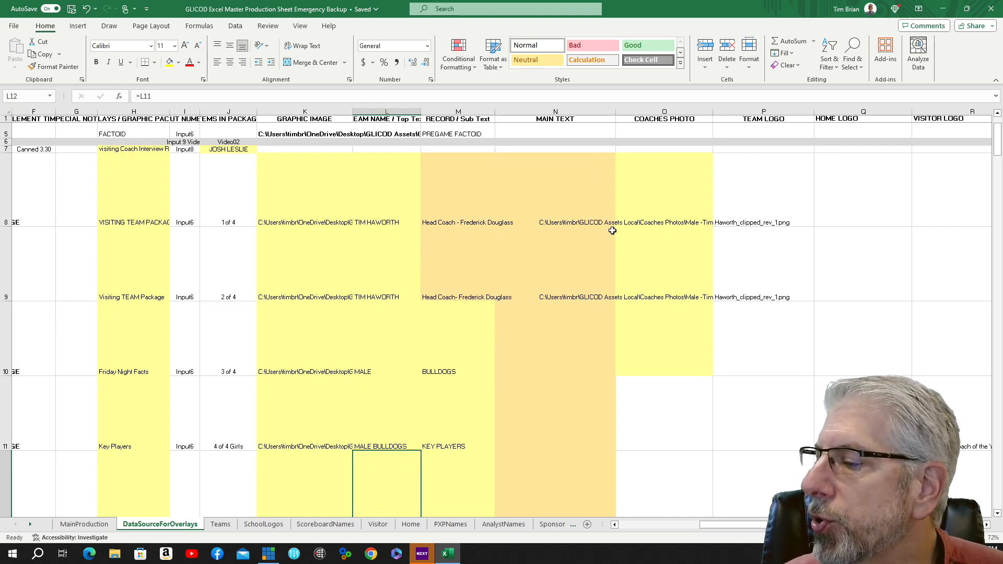
{"action": "scroll", "coordinate": [612, 231], "scroll_direction": "down", "scroll_amount": 3}
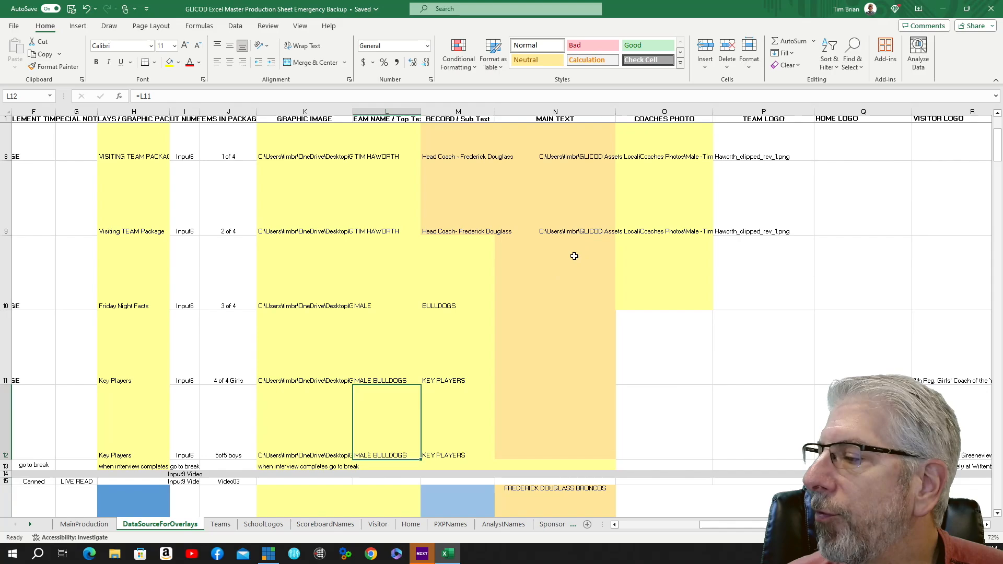
{"action": "left_click", "coordinate": [550, 269]}
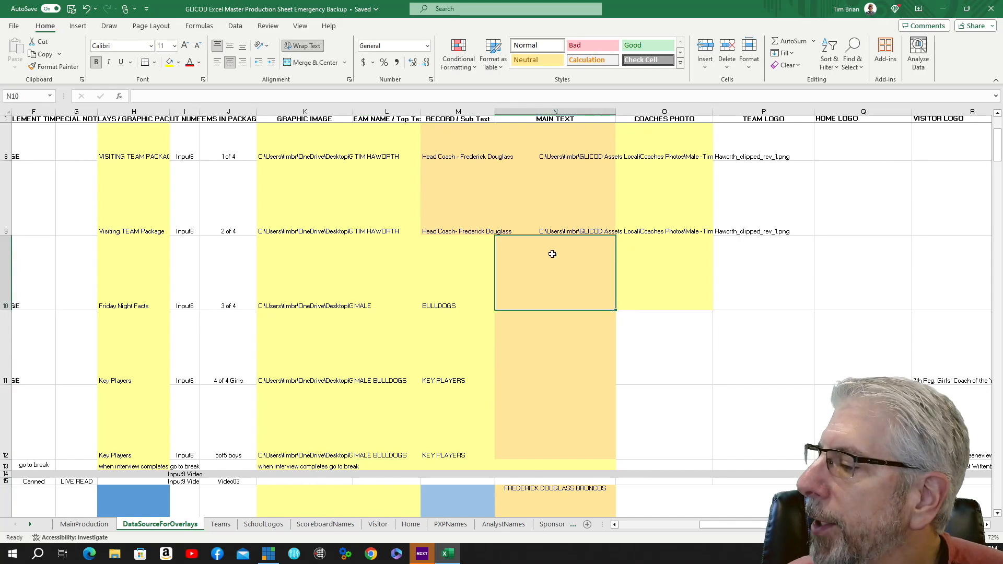
{"action": "scroll", "coordinate": [554, 254], "scroll_direction": "down", "scroll_amount": 1}
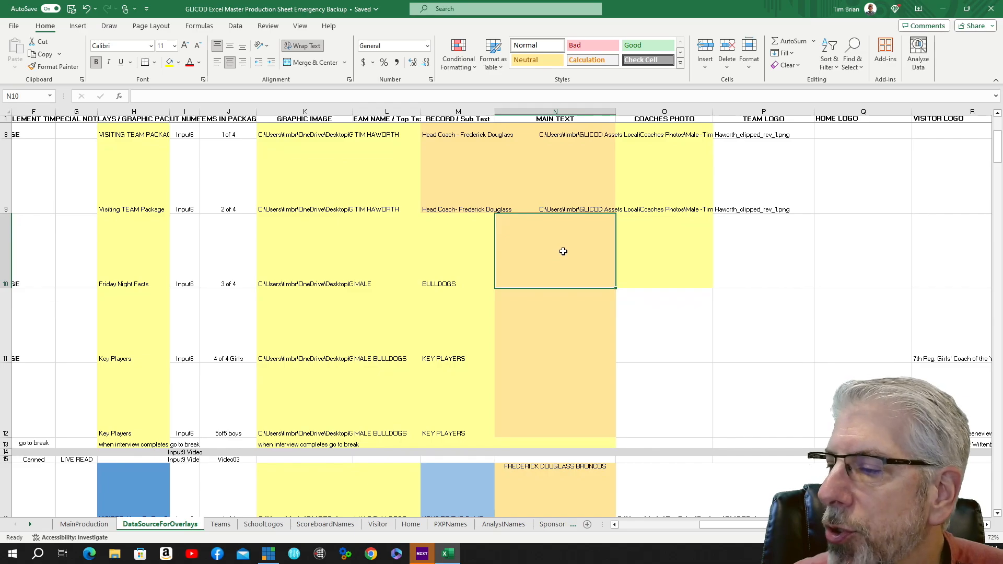
{"action": "scroll", "coordinate": [564, 259], "scroll_direction": "down", "scroll_amount": 1}
{"action": "left_click", "coordinate": [558, 300]}
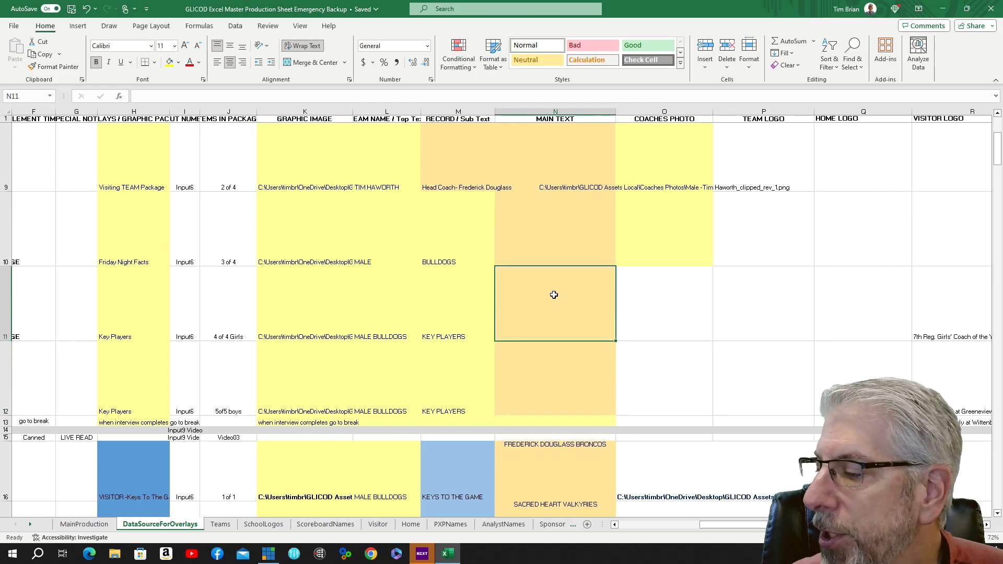
{"action": "scroll", "coordinate": [554, 295], "scroll_direction": "down", "scroll_amount": 3}
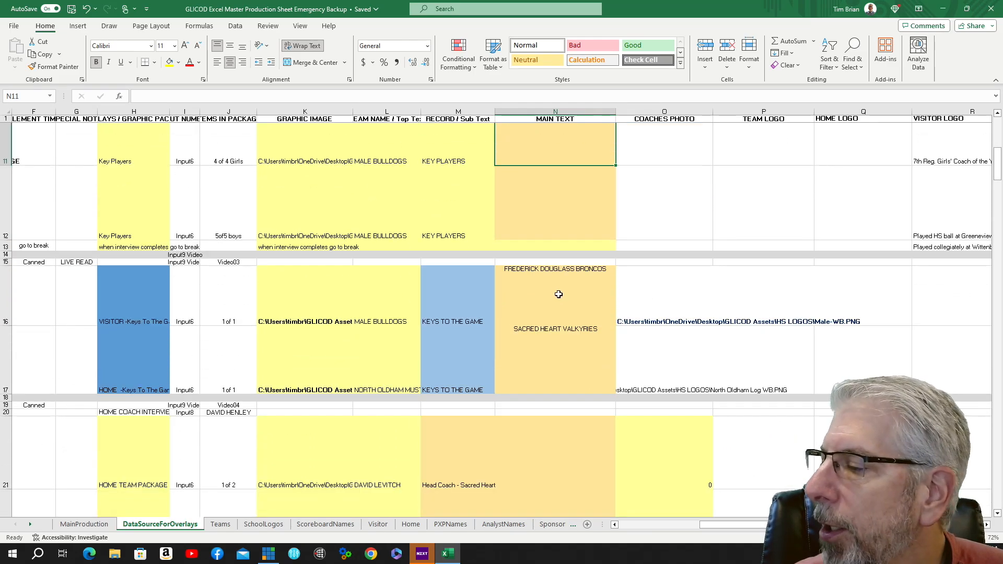
{"action": "scroll", "coordinate": [559, 294], "scroll_direction": "down", "scroll_amount": 2}
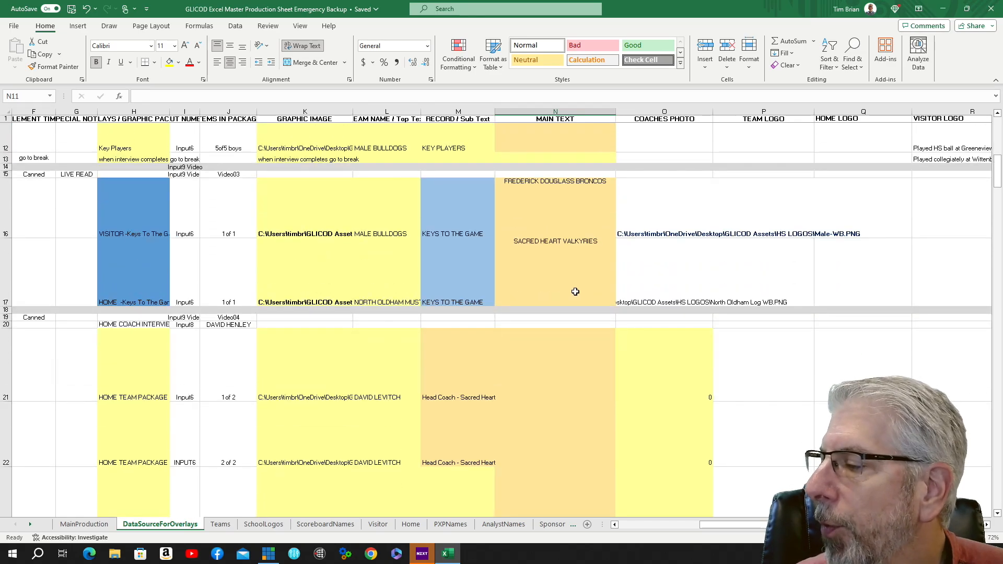
{"action": "scroll", "coordinate": [575, 291], "scroll_direction": "down", "scroll_amount": 1}
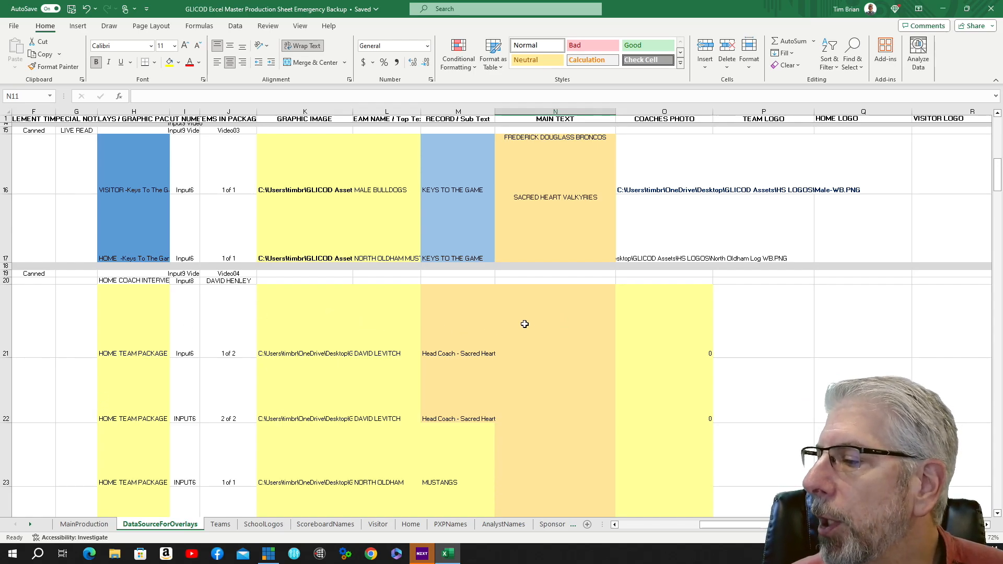
Review the MAIN TEXT cells of the home team package and series record rows.
{"action": "left_click", "coordinate": [573, 313]}
{"action": "scroll", "coordinate": [572, 312], "scroll_direction": "down", "scroll_amount": 1}
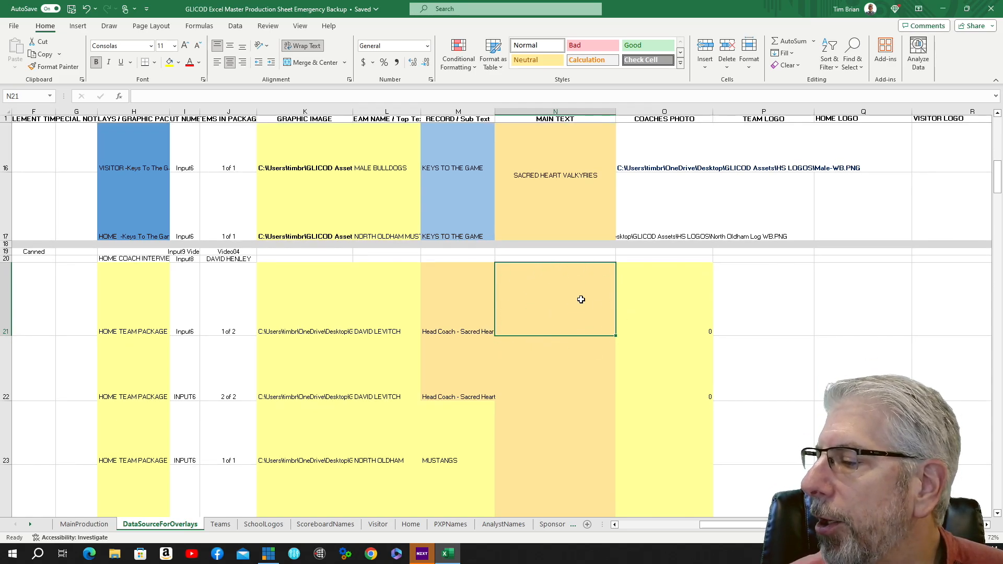
{"action": "left_click", "coordinate": [553, 371]}
{"action": "scroll", "coordinate": [555, 373], "scroll_direction": "down", "scroll_amount": 2}
{"action": "left_click", "coordinate": [555, 372]}
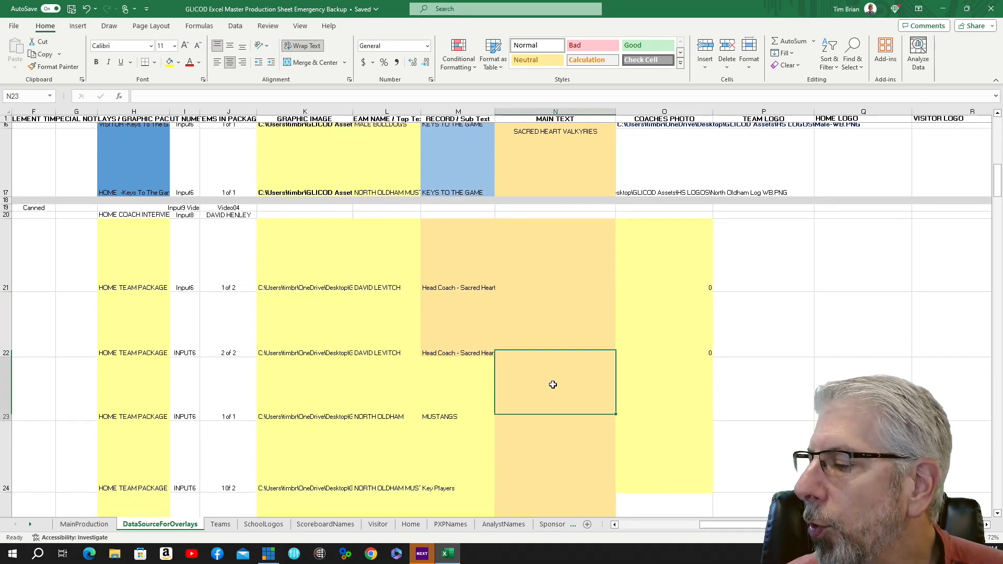
{"action": "scroll", "coordinate": [553, 383], "scroll_direction": "down", "scroll_amount": 4}
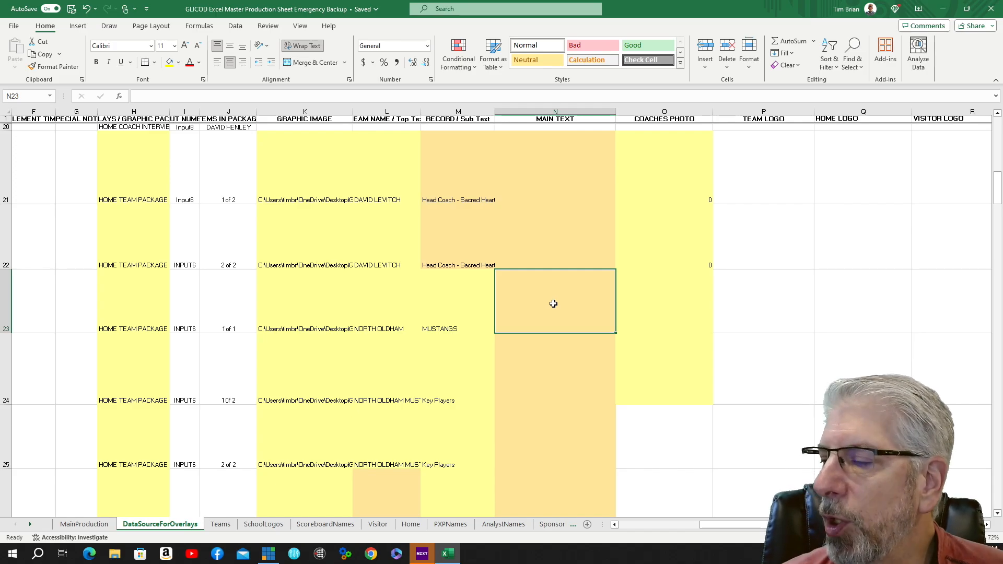
{"action": "scroll", "coordinate": [566, 360], "scroll_direction": "down", "scroll_amount": 2}
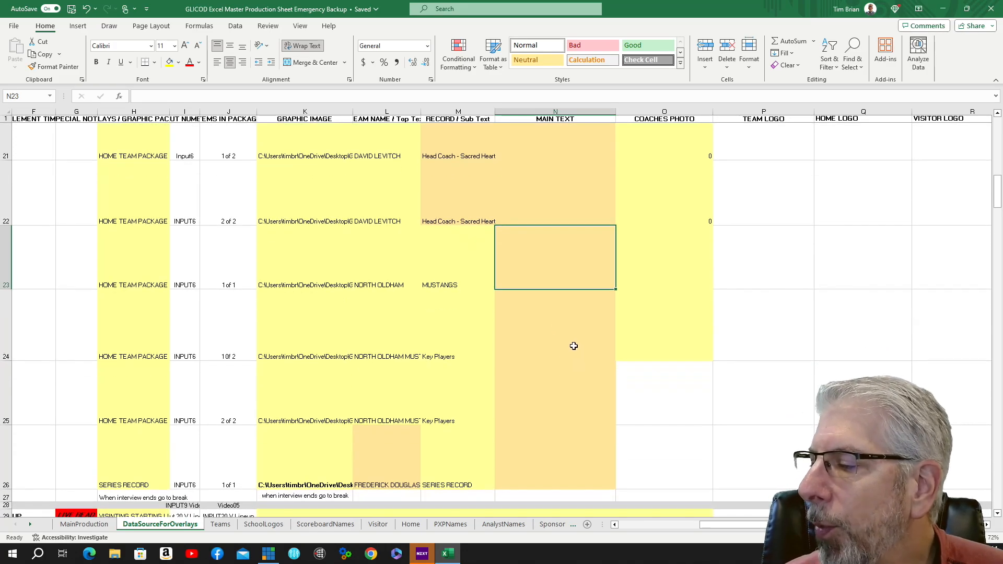
{"action": "left_click", "coordinate": [575, 344]}
{"action": "left_click", "coordinate": [552, 396]}
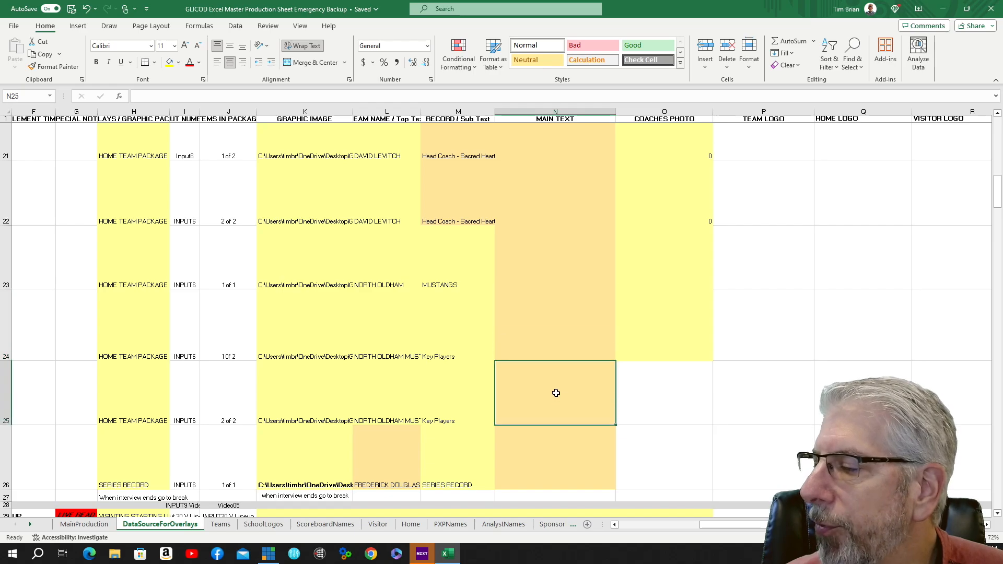
{"action": "left_click", "coordinate": [570, 326]}
{"action": "scroll", "coordinate": [573, 377], "scroll_direction": "down", "scroll_amount": 2}
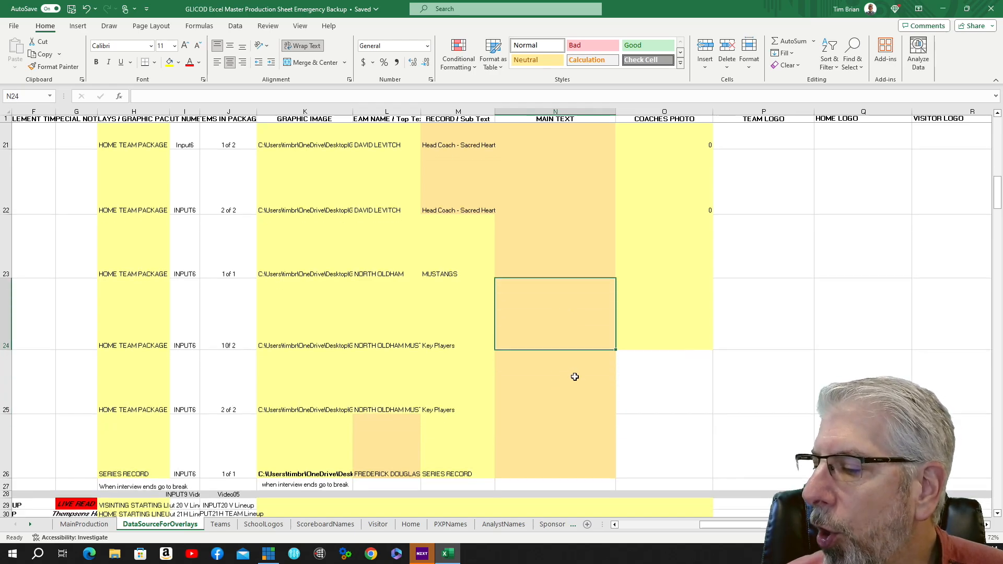
{"action": "left_click", "coordinate": [549, 391]}
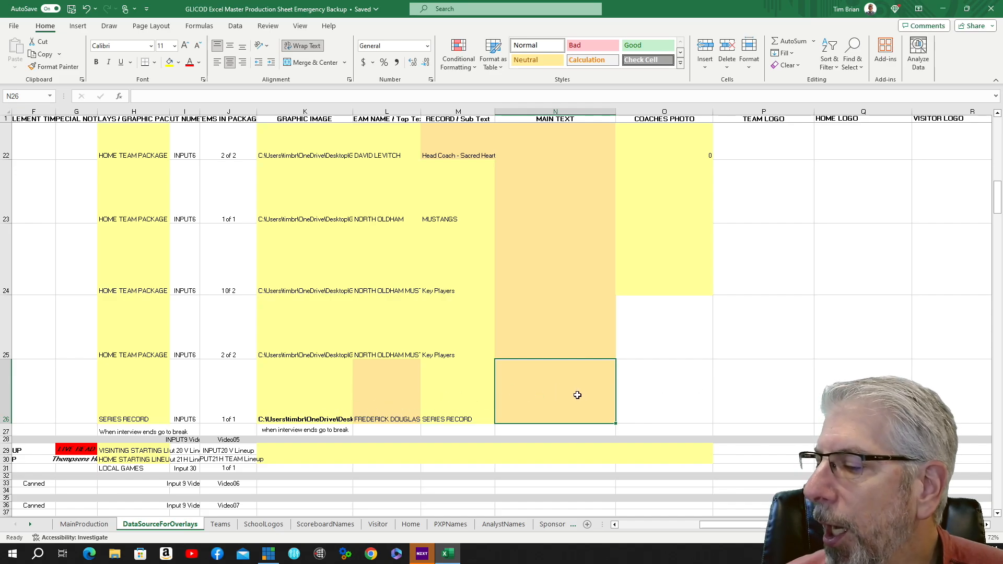
{"action": "scroll", "coordinate": [578, 394], "scroll_direction": "down", "scroll_amount": 1}
{"action": "scroll", "coordinate": [581, 391], "scroll_direction": "up", "scroll_amount": 4}
{"action": "scroll", "coordinate": [583, 392], "scroll_direction": "up", "scroll_amount": 2}
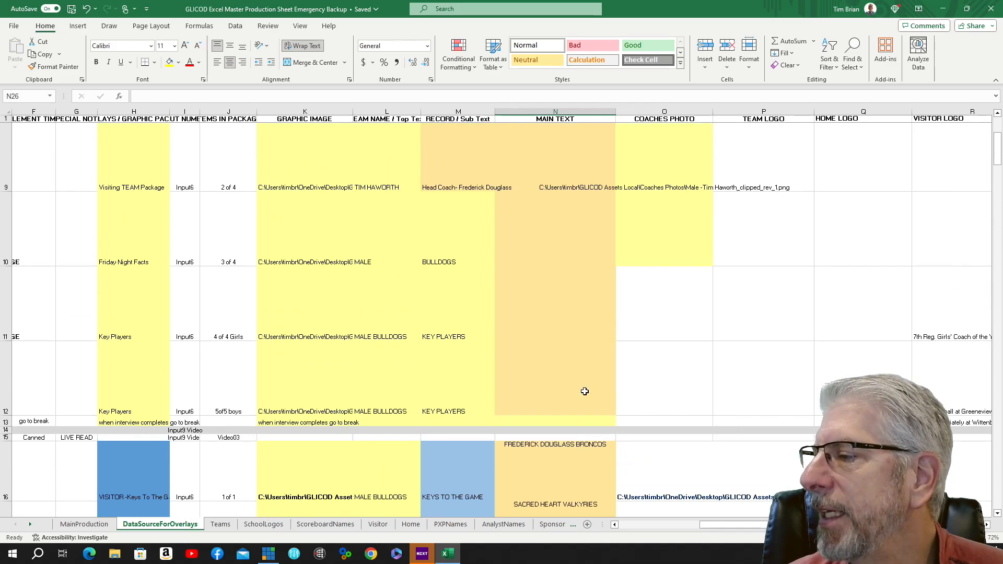
{"action": "scroll", "coordinate": [585, 391], "scroll_direction": "up", "scroll_amount": 3}
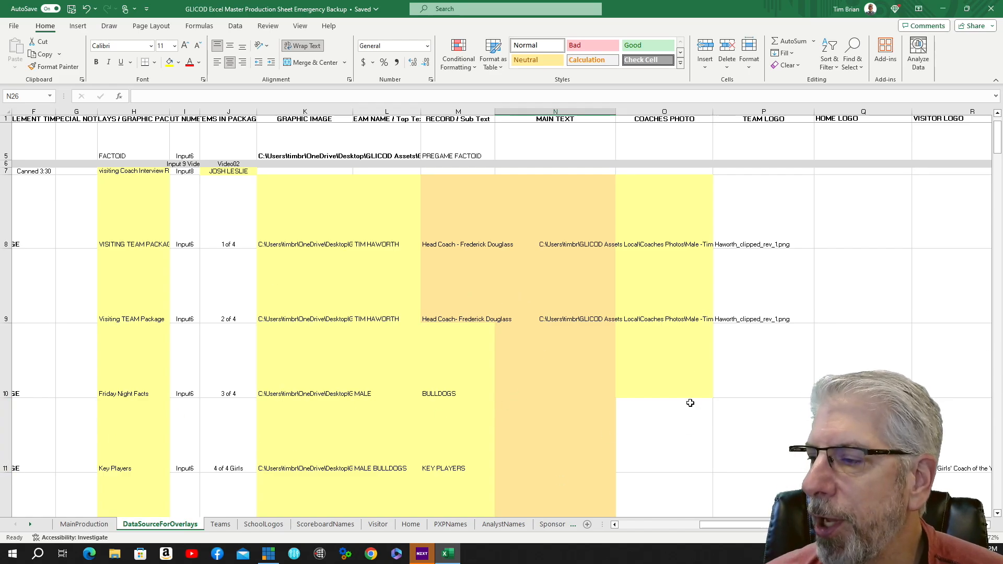
Switch to the Teams sheet and scroll back to its first rows and columns.
{"action": "left_click", "coordinate": [221, 525]}
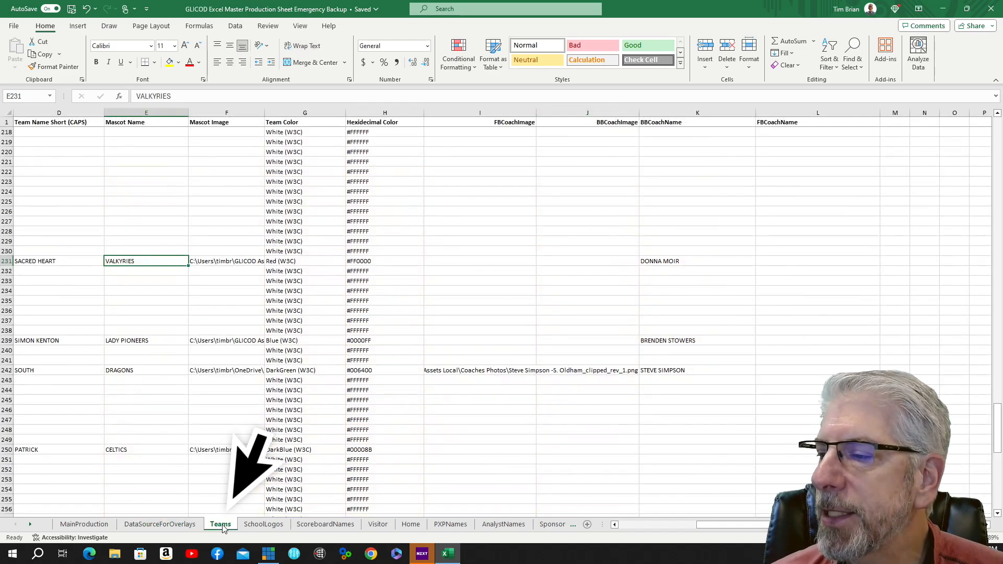
{"action": "scroll", "coordinate": [231, 432], "scroll_direction": "up", "scroll_amount": 17}
{"action": "scroll", "coordinate": [231, 432], "scroll_direction": "up", "scroll_amount": 12}
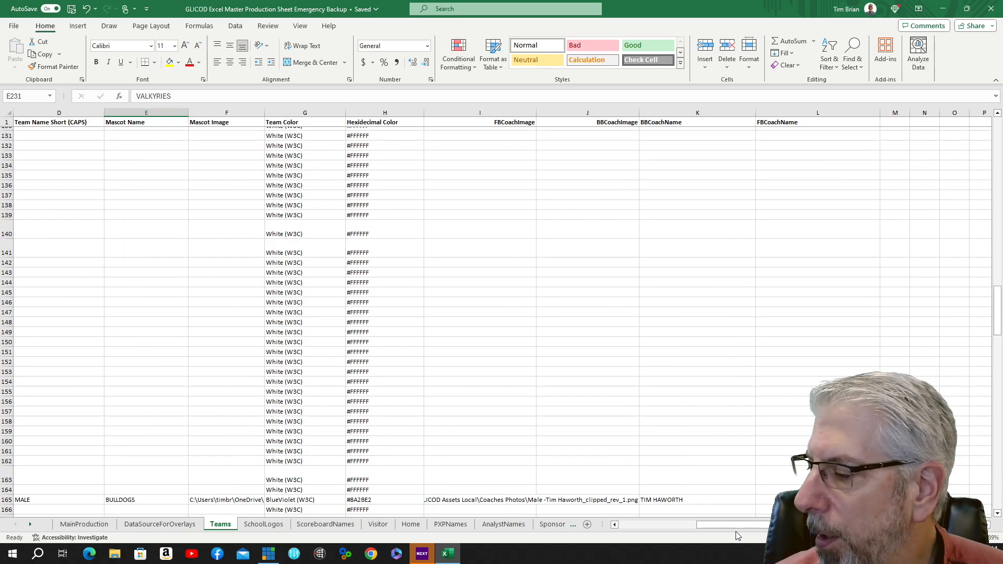
{"action": "left_click_drag", "start_coordinate": [751, 524], "coordinate": [608, 543]}
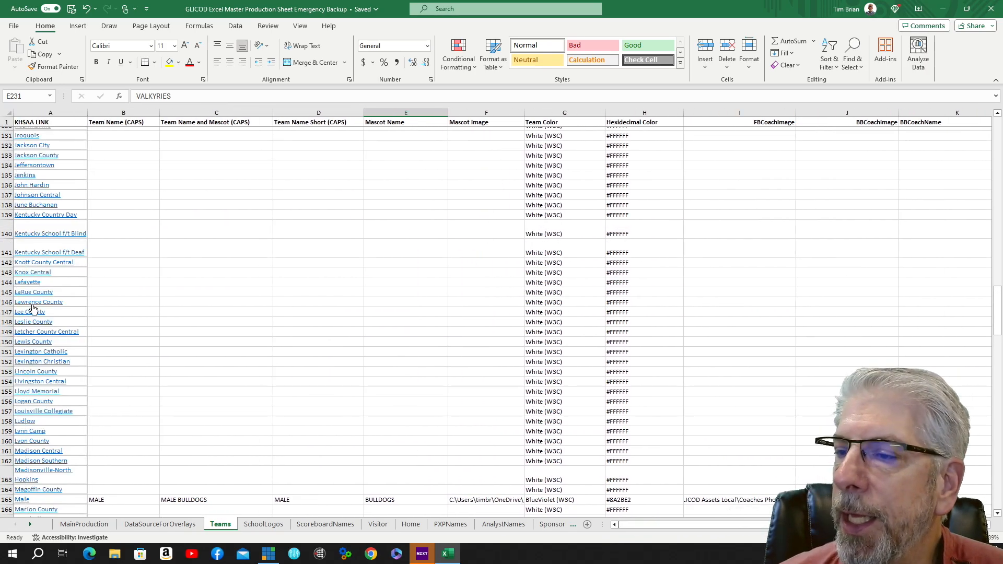
{"action": "scroll", "coordinate": [70, 304], "scroll_direction": "up", "scroll_amount": 15}
{"action": "scroll", "coordinate": [71, 303], "scroll_direction": "up", "scroll_amount": 20}
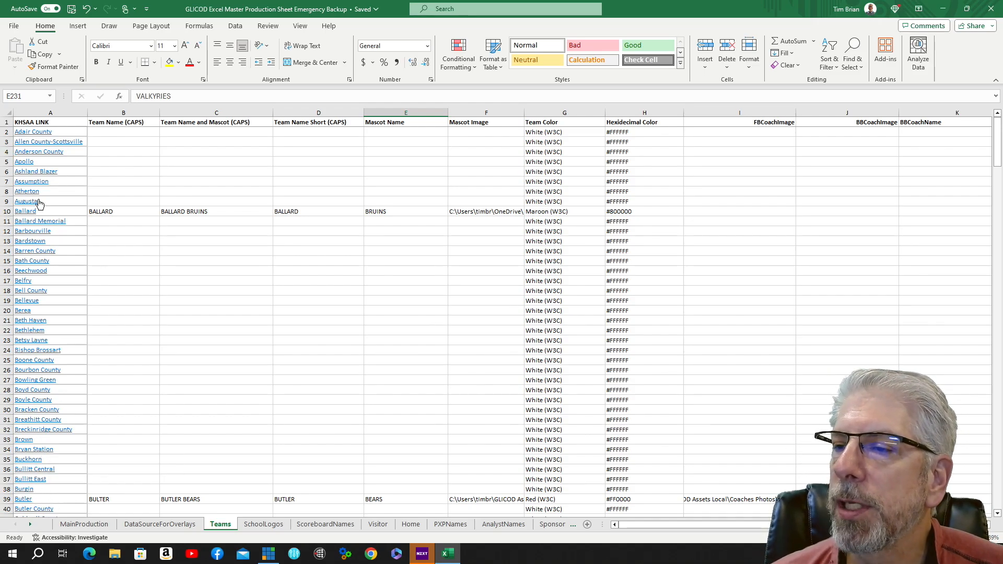
Open the Apollo KHSAA link to view its school logo, then close the browser window.
{"action": "left_click", "coordinate": [24, 163]}
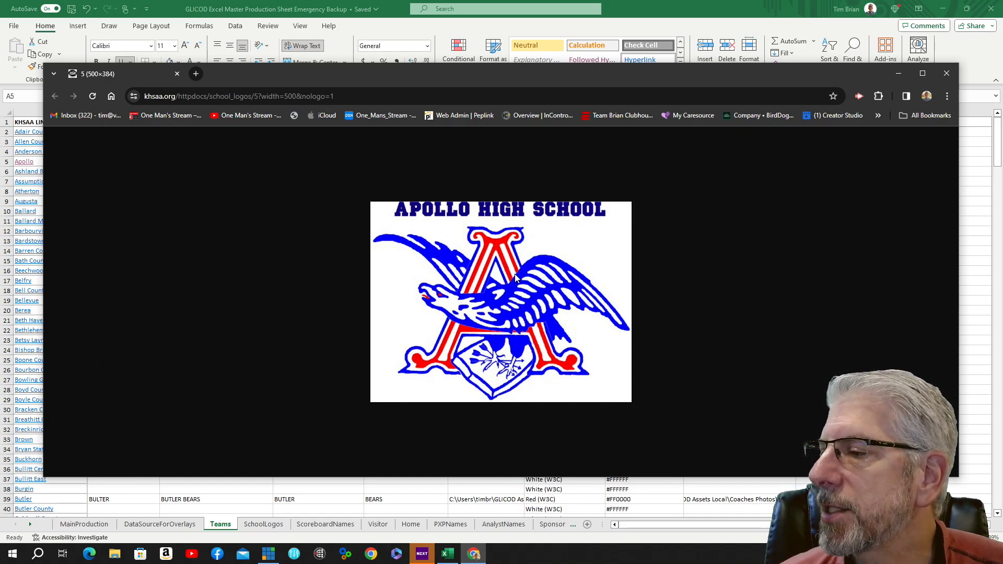
{"action": "left_click", "coordinate": [947, 73]}
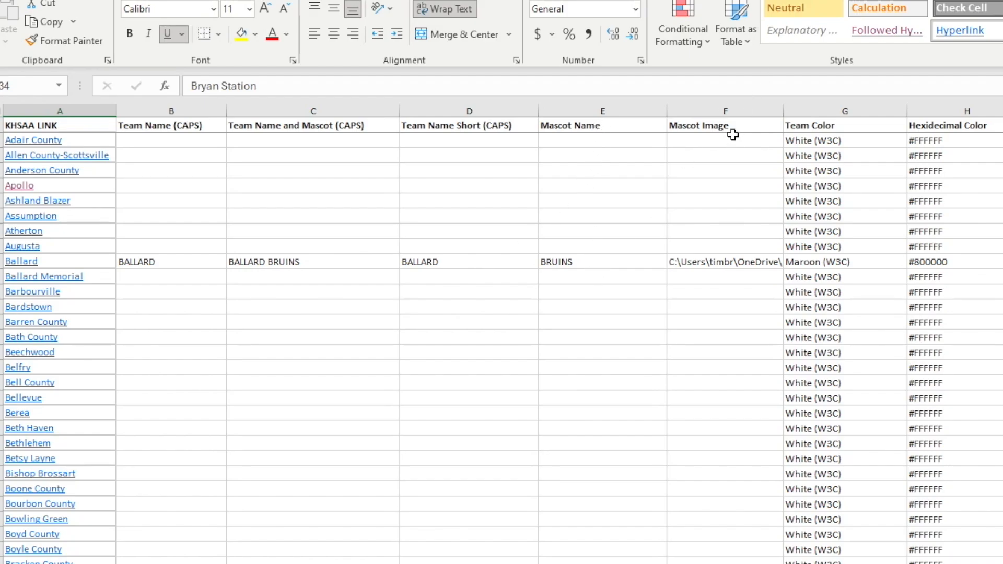
Open the Mascot Image list for Ballard and browse the available logo file paths.
{"action": "left_click", "coordinate": [745, 262]}
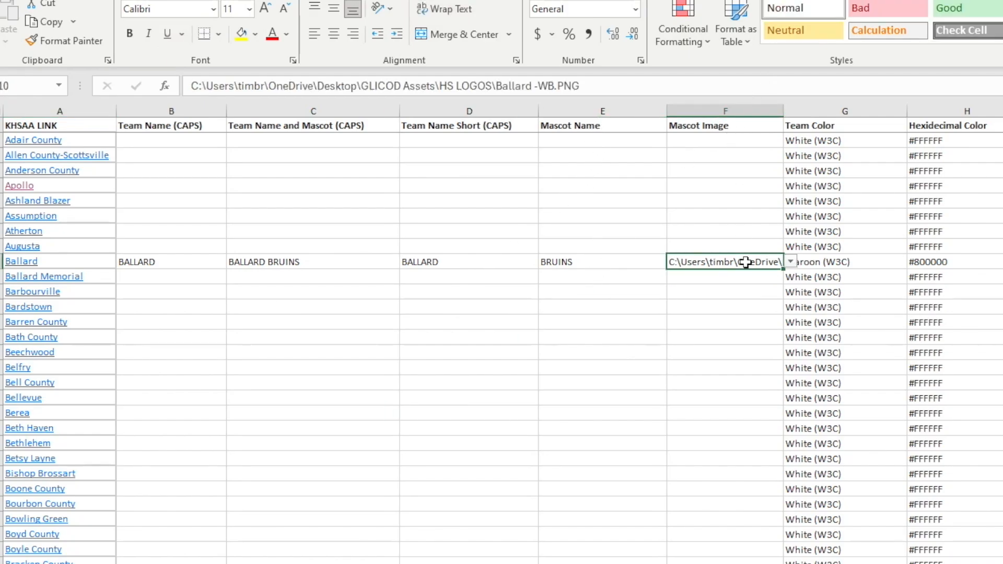
{"action": "left_click", "coordinate": [792, 262]}
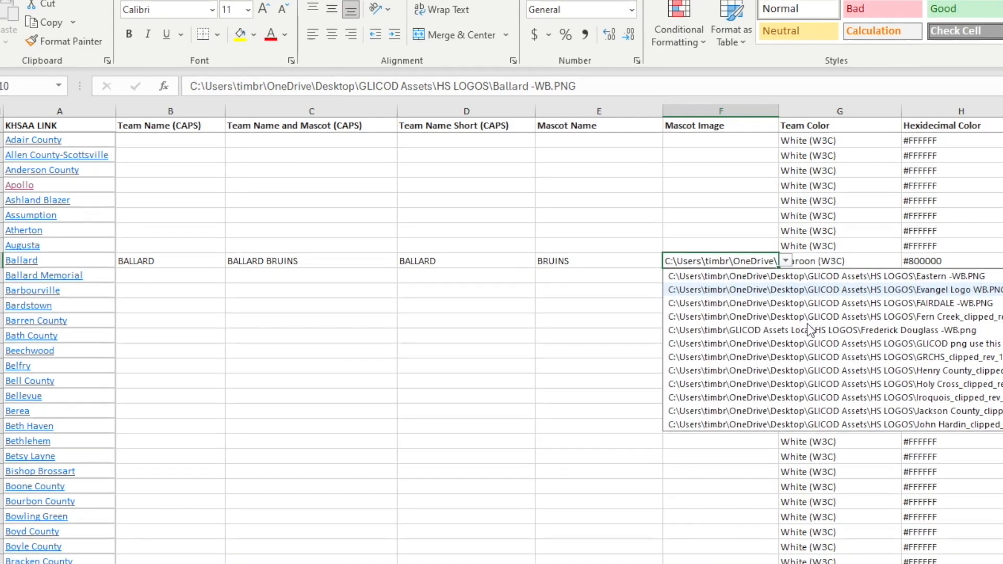
{"action": "scroll", "coordinate": [811, 330], "scroll_direction": "down", "scroll_amount": 5}
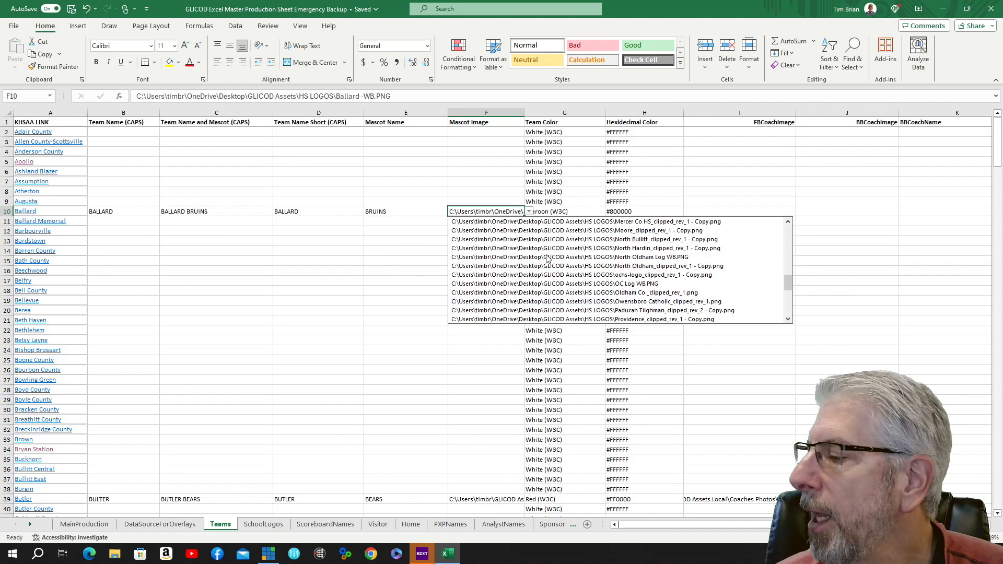
{"action": "left_click", "coordinate": [417, 231]}
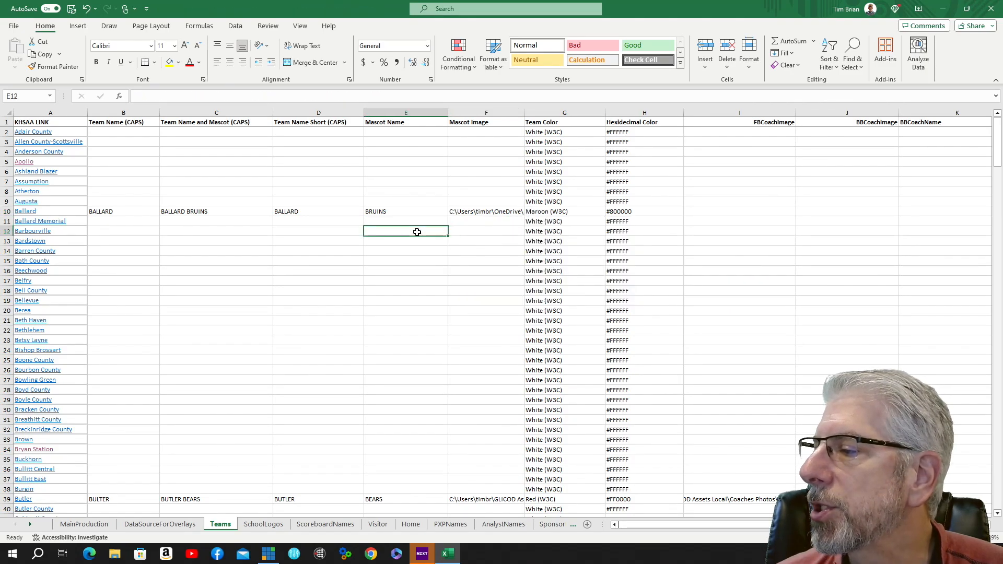
Open the Team Color list for Ballard and browse the available colour options.
{"action": "left_click", "coordinate": [578, 214]}
{"action": "left_click", "coordinate": [610, 211]}
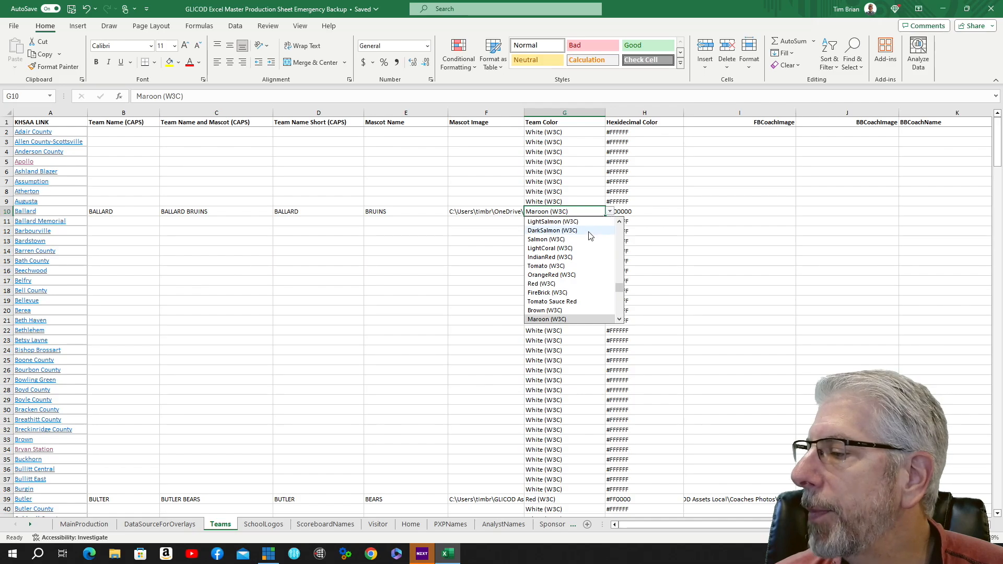
{"action": "scroll", "coordinate": [589, 250], "scroll_direction": "down", "scroll_amount": 3}
{"action": "scroll", "coordinate": [589, 250], "scroll_direction": "up", "scroll_amount": 6}
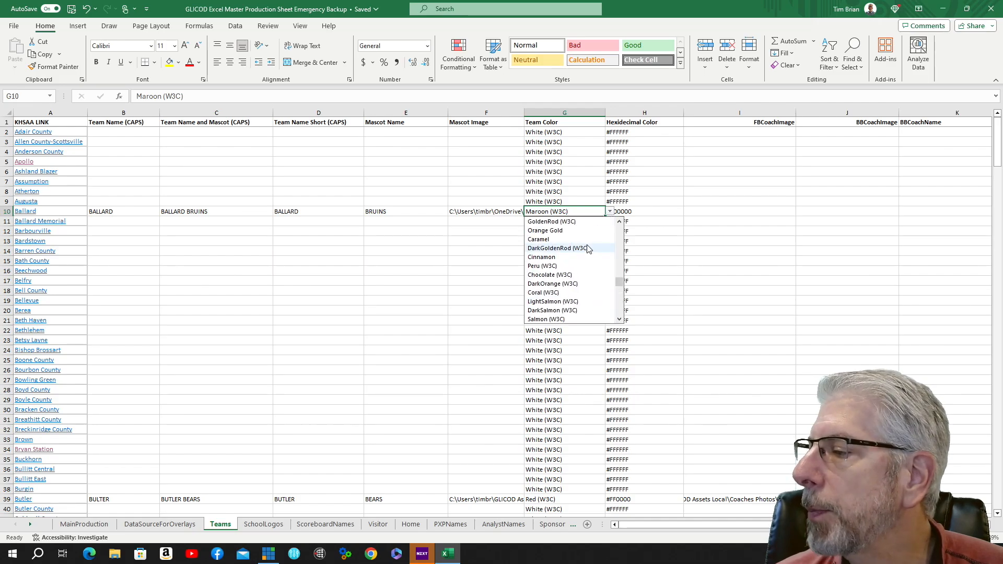
{"action": "left_click", "coordinate": [505, 231]}
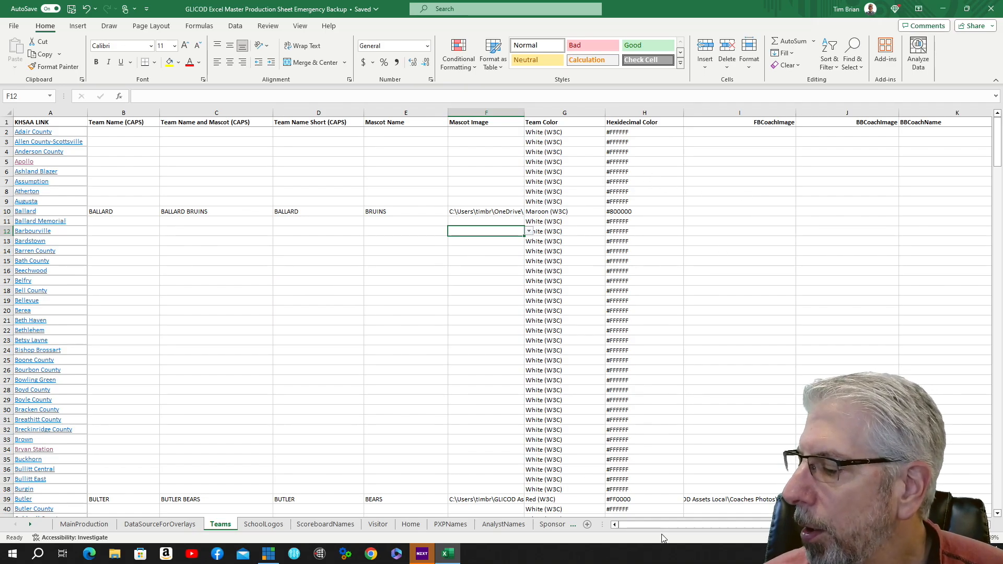
{"action": "left_click_drag", "start_coordinate": [664, 527], "coordinate": [749, 536]}
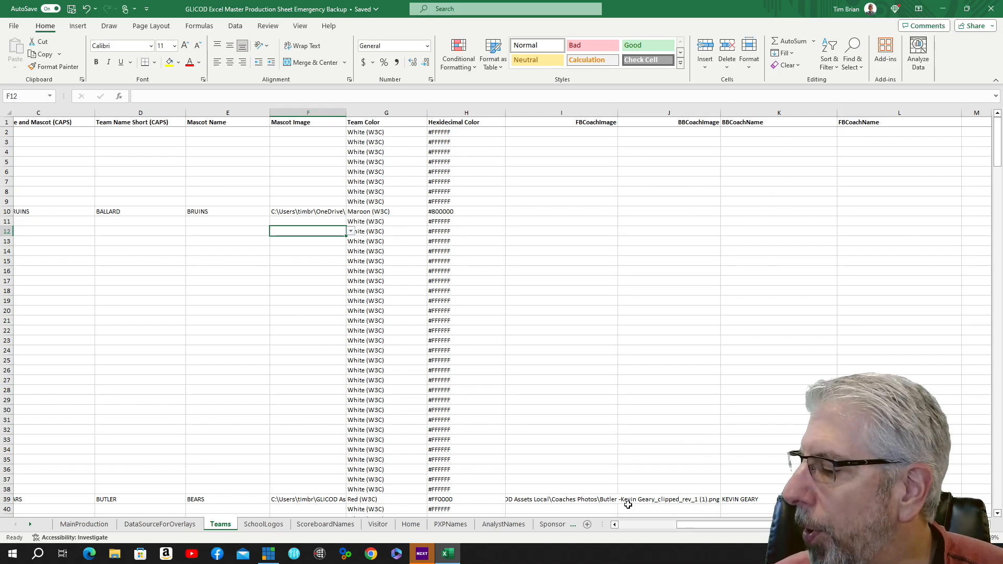
Scroll through the Teams sheet's list of schools to review which teams have data filled in.
{"action": "left_click_drag", "start_coordinate": [709, 525], "coordinate": [709, 525]}
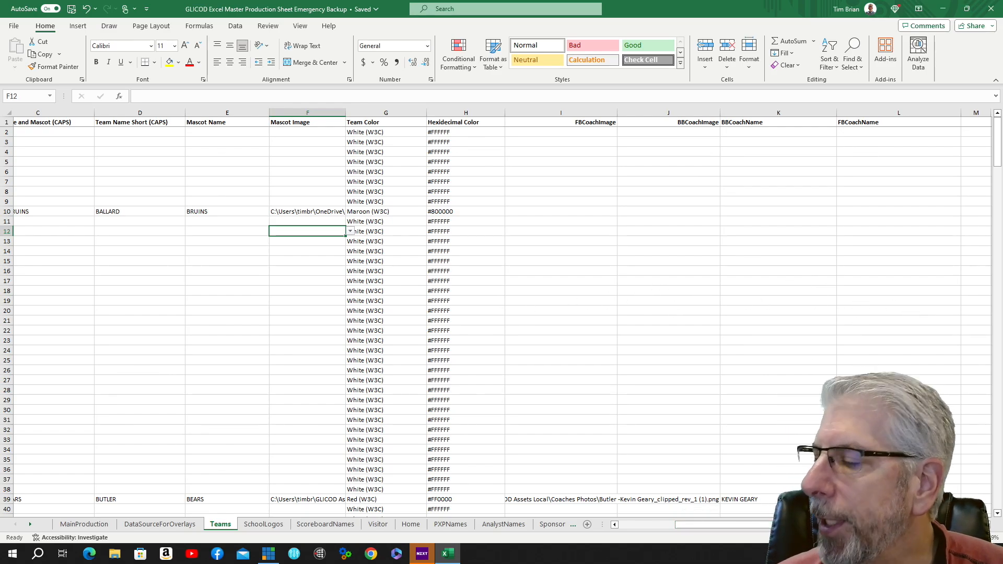
{"action": "left_click_drag", "start_coordinate": [762, 529], "coordinate": [674, 527]}
{"action": "scroll", "coordinate": [327, 309], "scroll_direction": "down", "scroll_amount": 4}
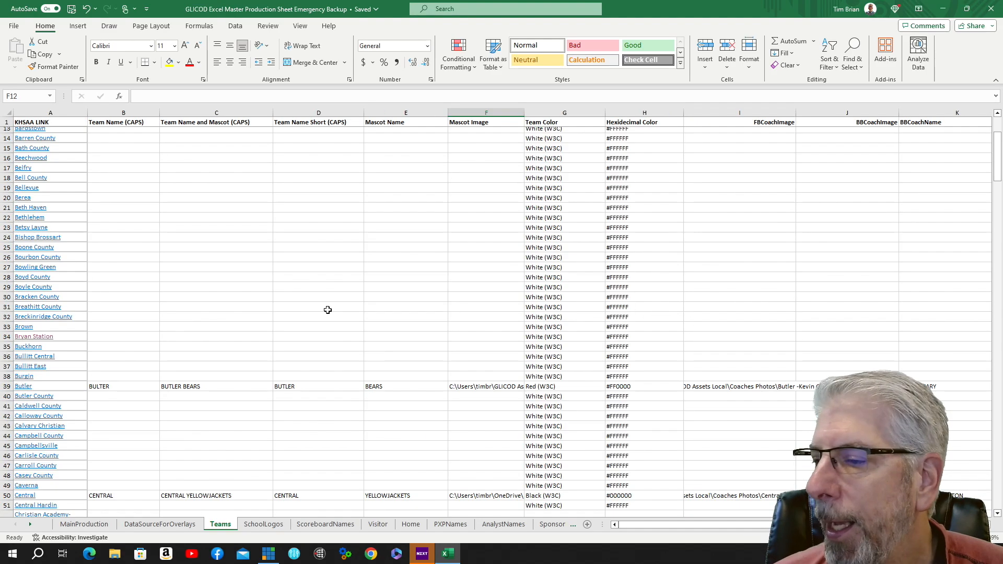
{"action": "scroll", "coordinate": [167, 267], "scroll_direction": "down", "scroll_amount": 5}
{"action": "scroll", "coordinate": [167, 266], "scroll_direction": "down", "scroll_amount": 9}
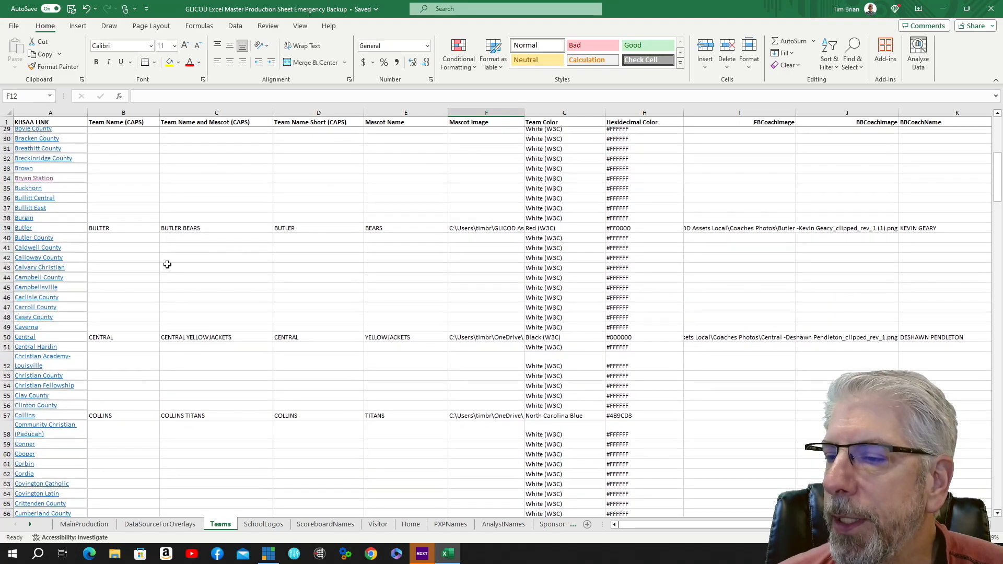
{"action": "scroll", "coordinate": [162, 249], "scroll_direction": "down", "scroll_amount": 12}
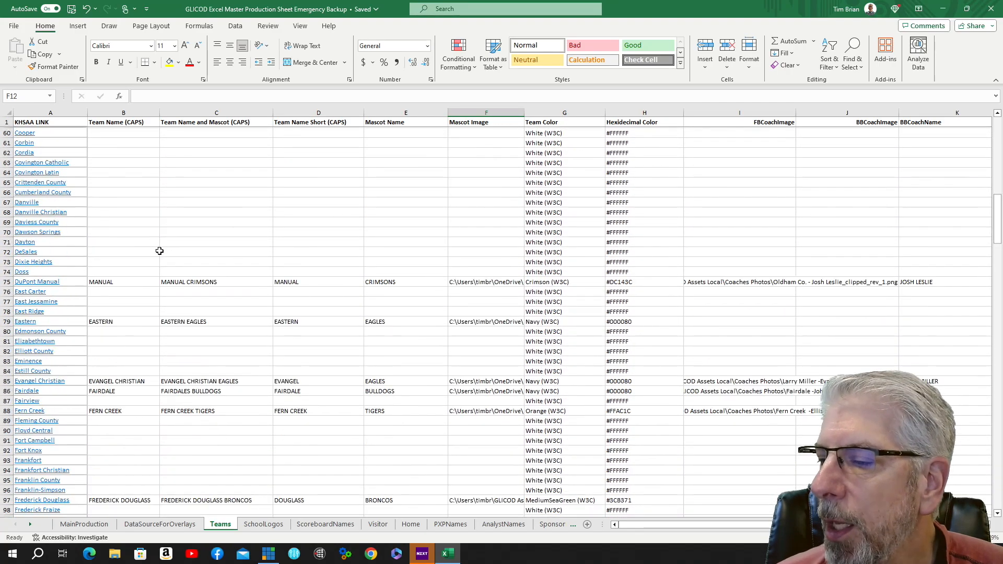
{"action": "scroll", "coordinate": [165, 246], "scroll_direction": "down", "scroll_amount": 20}
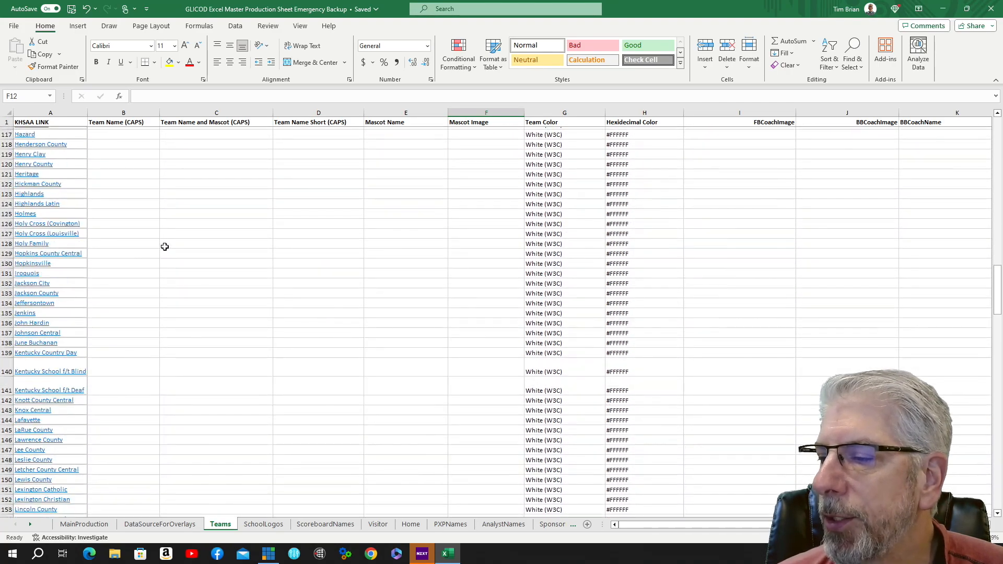
{"action": "scroll", "coordinate": [165, 246], "scroll_direction": "down", "scroll_amount": 7}
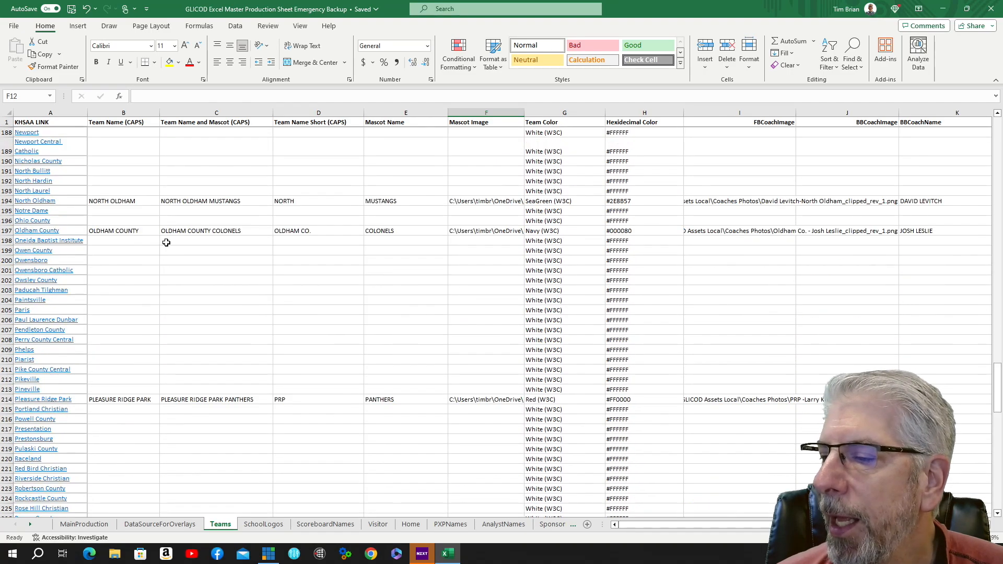
{"action": "scroll", "coordinate": [165, 242], "scroll_direction": "up", "scroll_amount": 18}
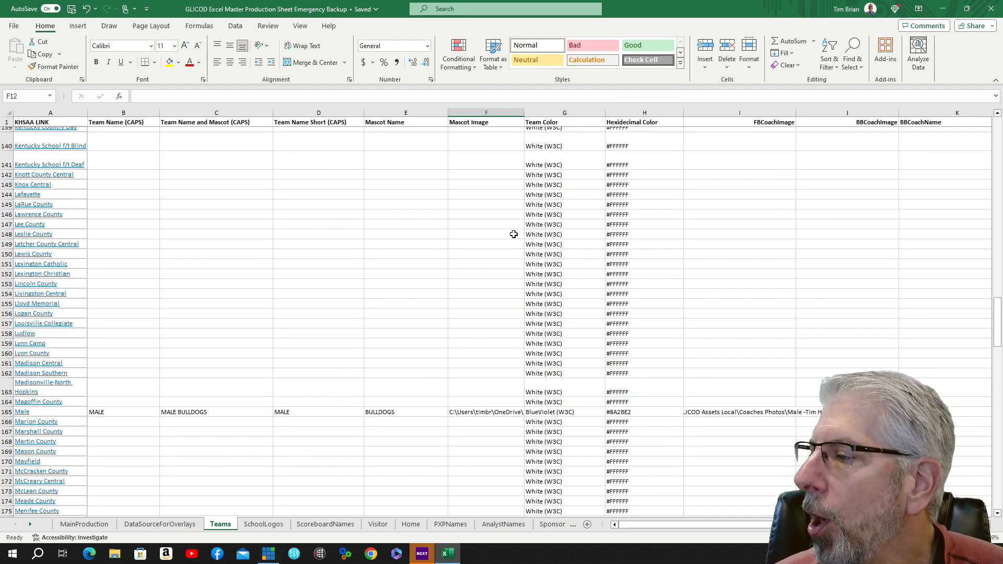
{"action": "scroll", "coordinate": [505, 209], "scroll_direction": "up", "scroll_amount": 4}
{"action": "left_click", "coordinate": [504, 181]}
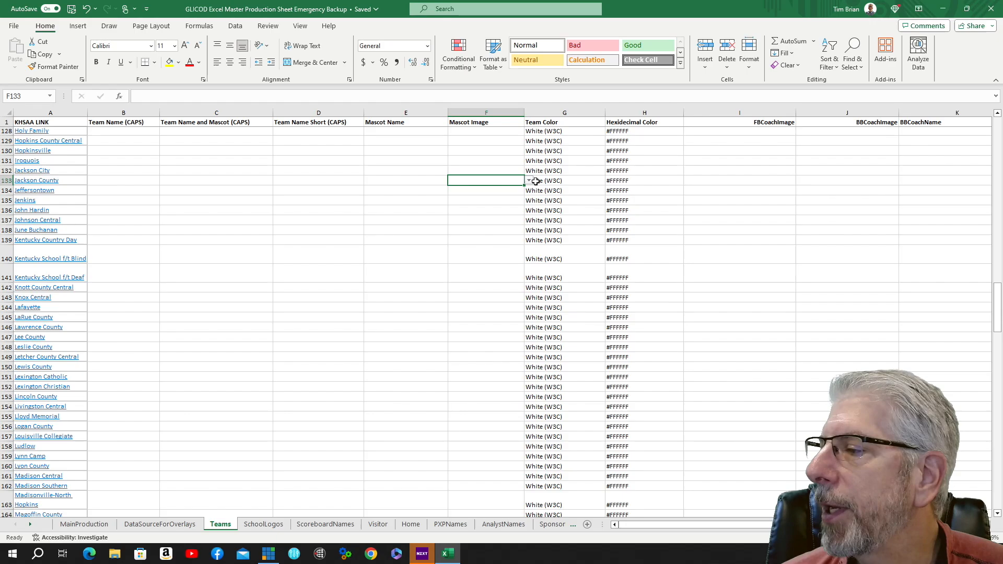
Switch to the SchoolLogos sheet and browse the list of school logo file paths.
{"action": "left_click", "coordinate": [265, 524]}
{"action": "scroll", "coordinate": [257, 323], "scroll_direction": "up", "scroll_amount": 6}
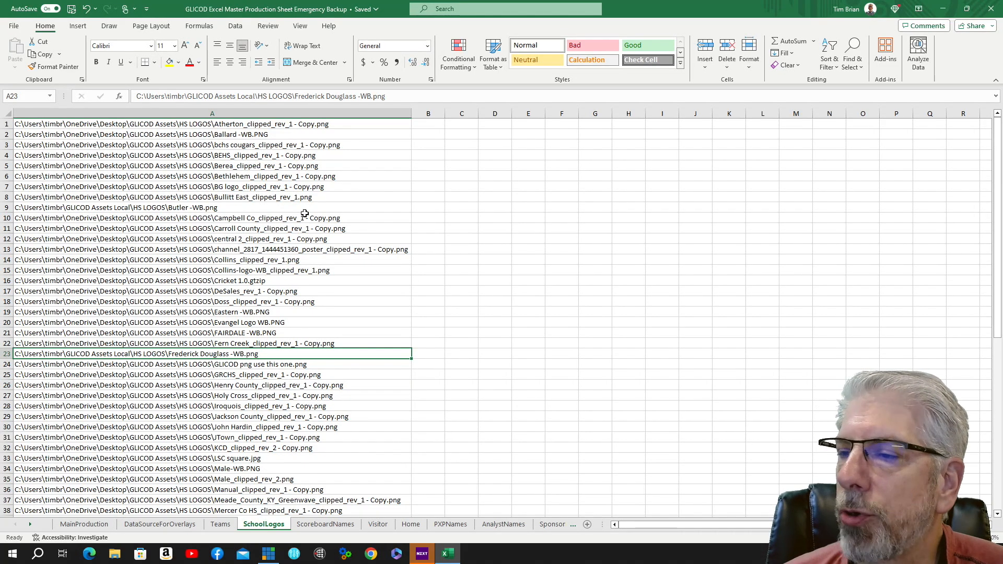
{"action": "scroll", "coordinate": [230, 155], "scroll_direction": "down", "scroll_amount": 10}
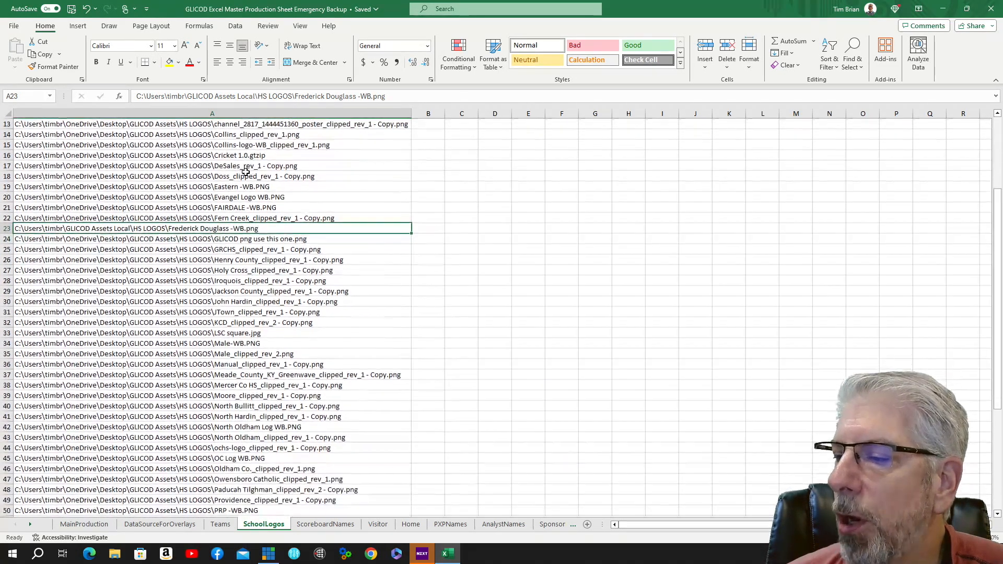
{"action": "scroll", "coordinate": [252, 180], "scroll_direction": "down", "scroll_amount": 3}
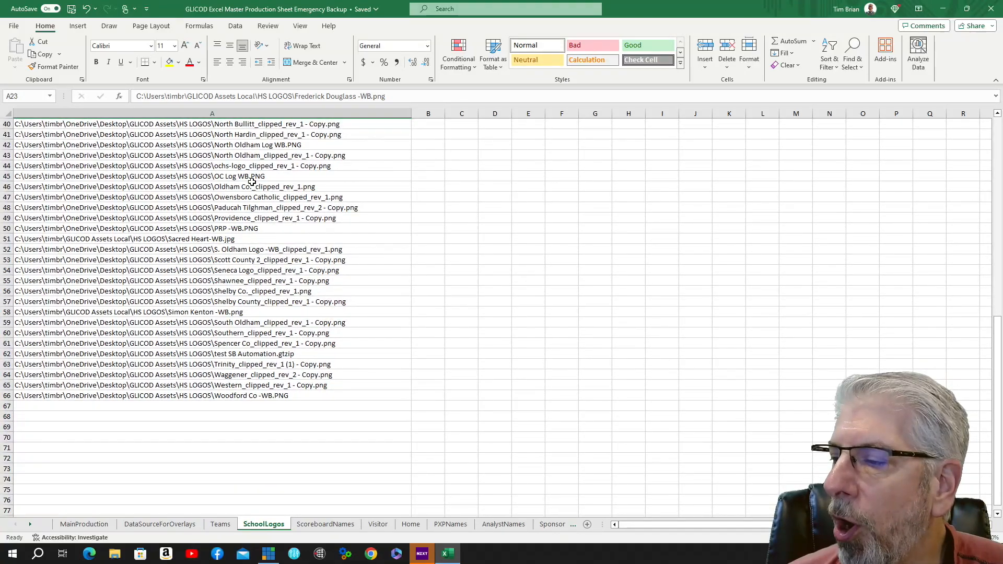
{"action": "scroll", "coordinate": [264, 189], "scroll_direction": "up", "scroll_amount": 1}
{"action": "scroll", "coordinate": [268, 193], "scroll_direction": "up", "scroll_amount": 10}
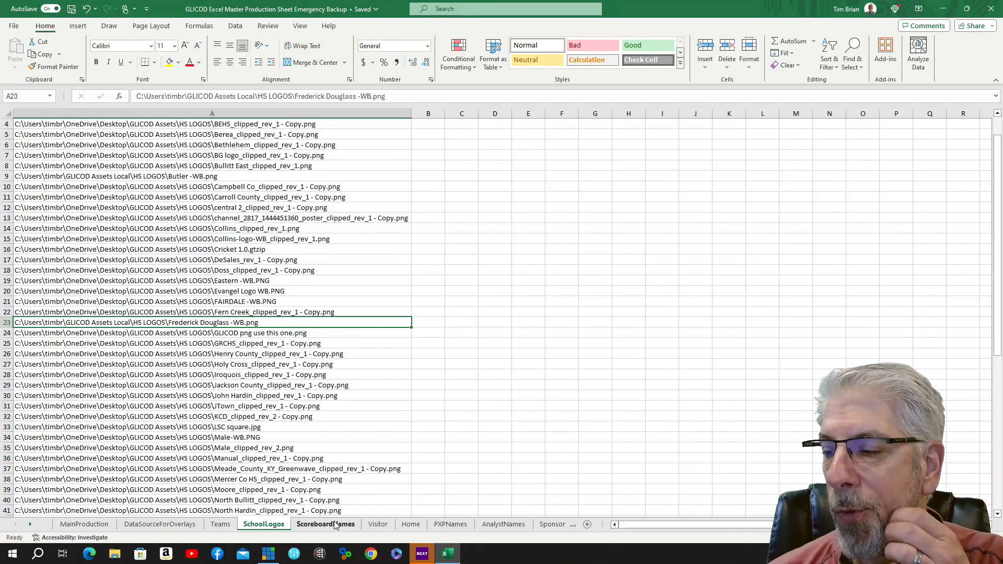
Switch to the ScoreboardNames sheet and browse the Most Outstanding Player sponsor logo options.
{"action": "left_click", "coordinate": [325, 524]}
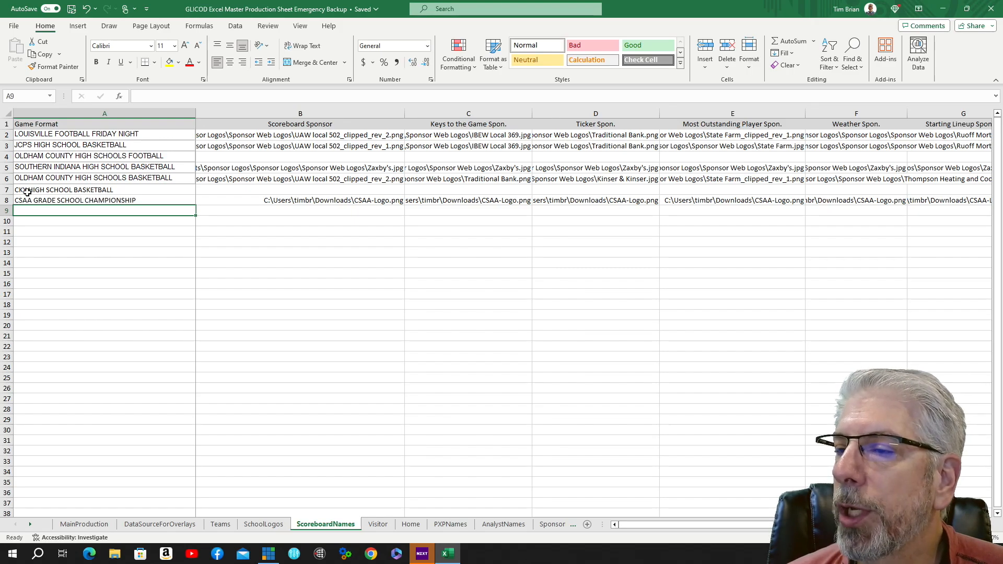
{"action": "left_click", "coordinate": [70, 200]}
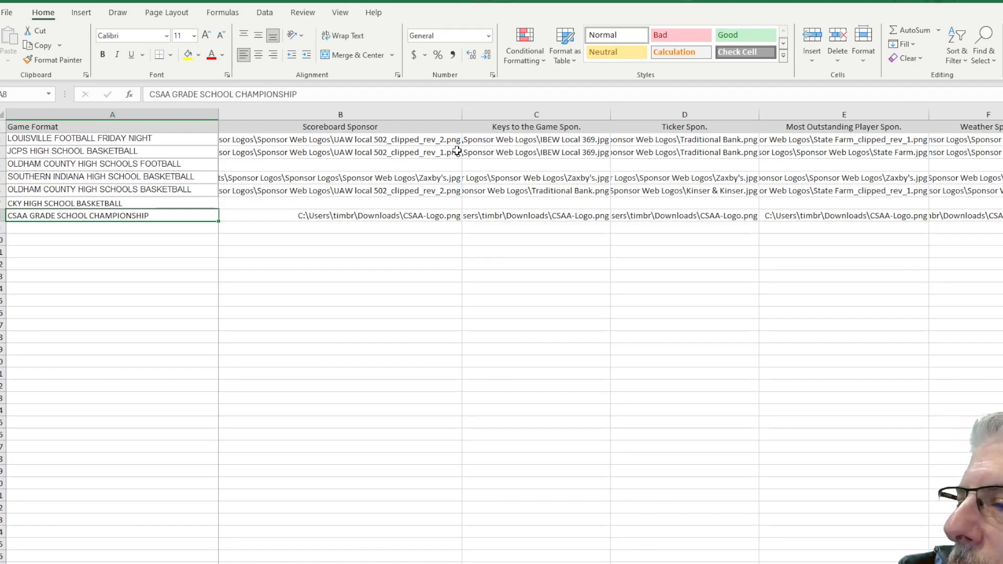
{"action": "left_click", "coordinate": [909, 140]}
{"action": "left_click", "coordinate": [934, 139]}
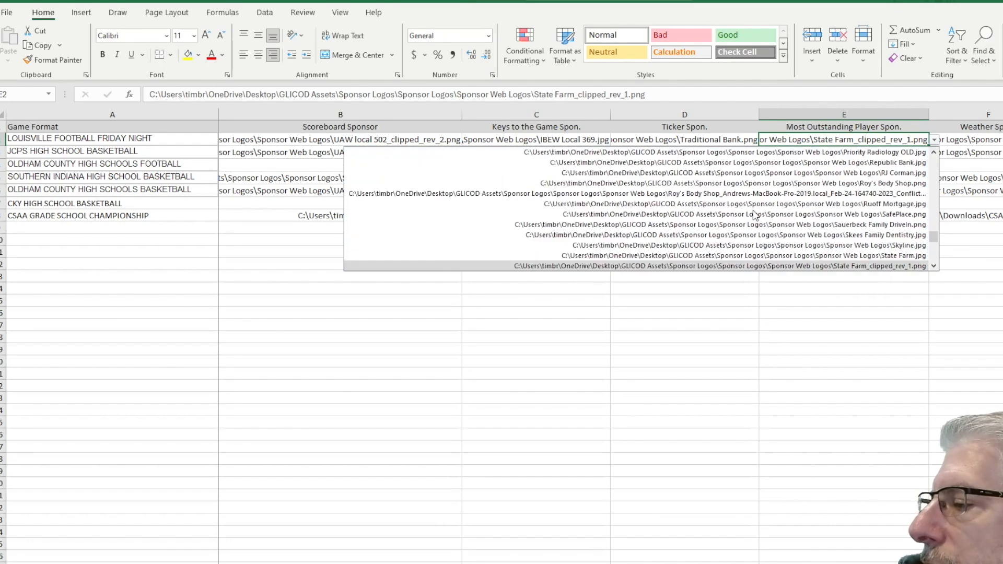
{"action": "scroll", "coordinate": [768, 211], "scroll_direction": "up", "scroll_amount": 5}
{"action": "scroll", "coordinate": [768, 211], "scroll_direction": "up", "scroll_amount": 10}
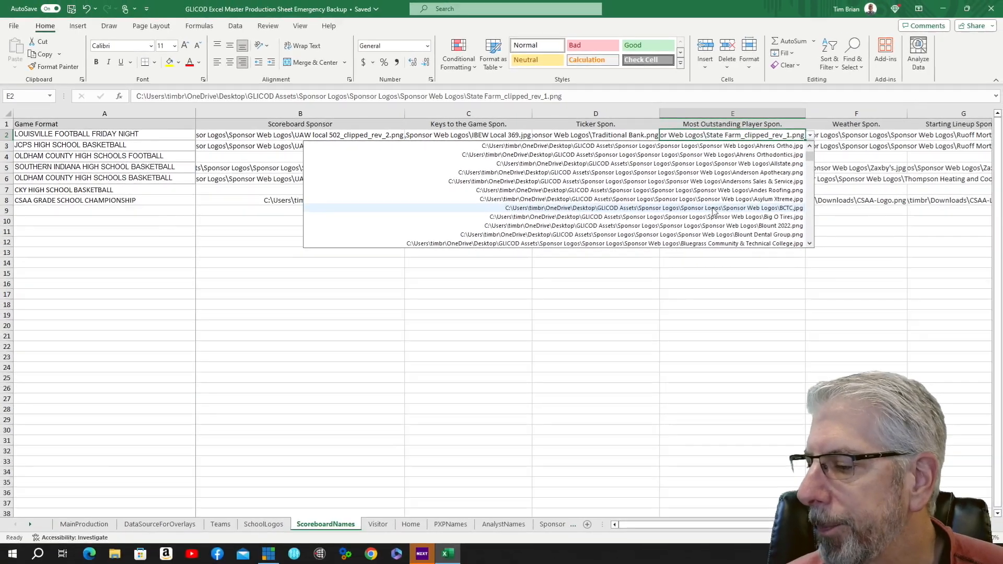
{"action": "scroll", "coordinate": [718, 211], "scroll_direction": "up", "scroll_amount": 1}
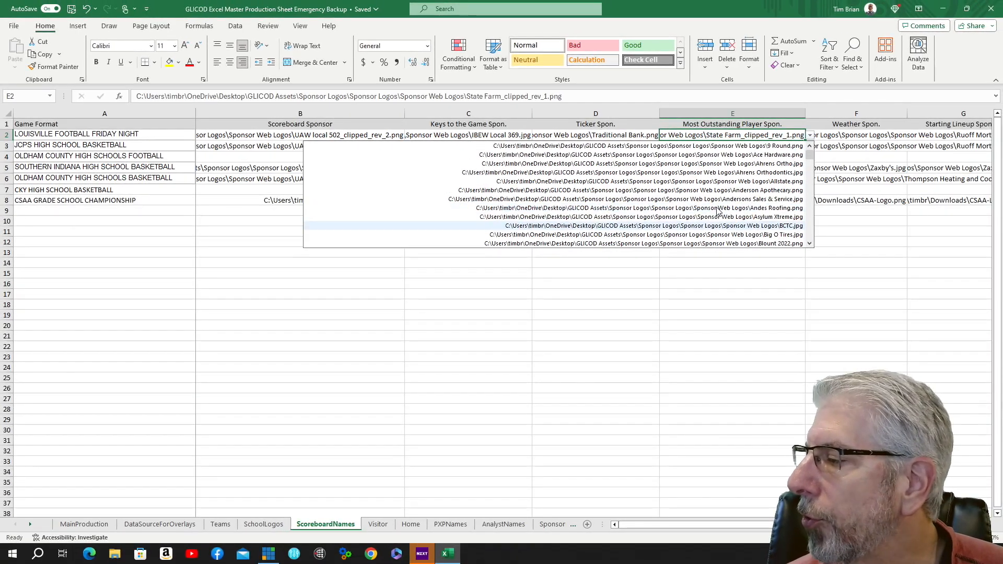
{"action": "left_click", "coordinate": [851, 221]}
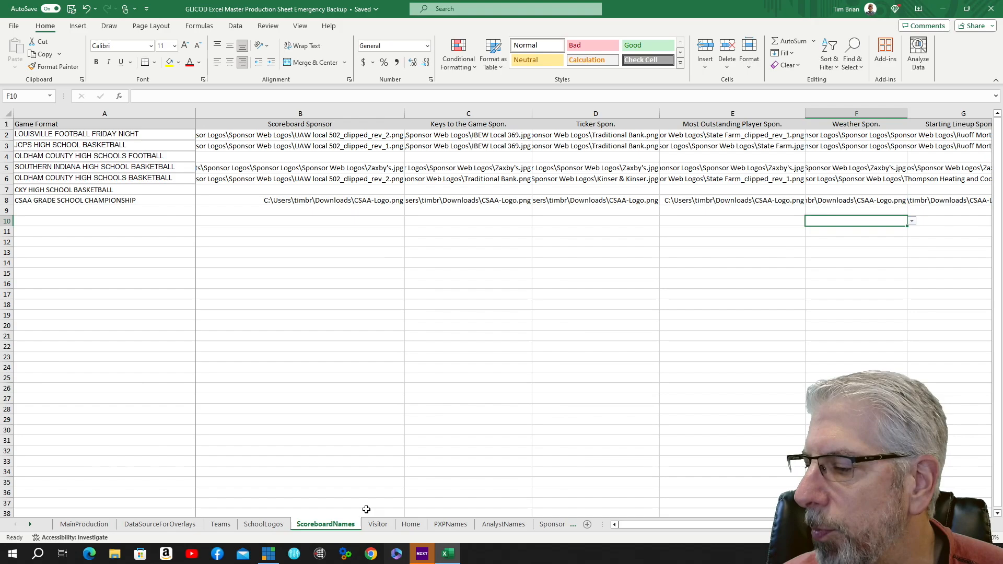
Switch to the Visitor sheet and clear the MALE team label above the starters table.
{"action": "left_click", "coordinate": [378, 525]}
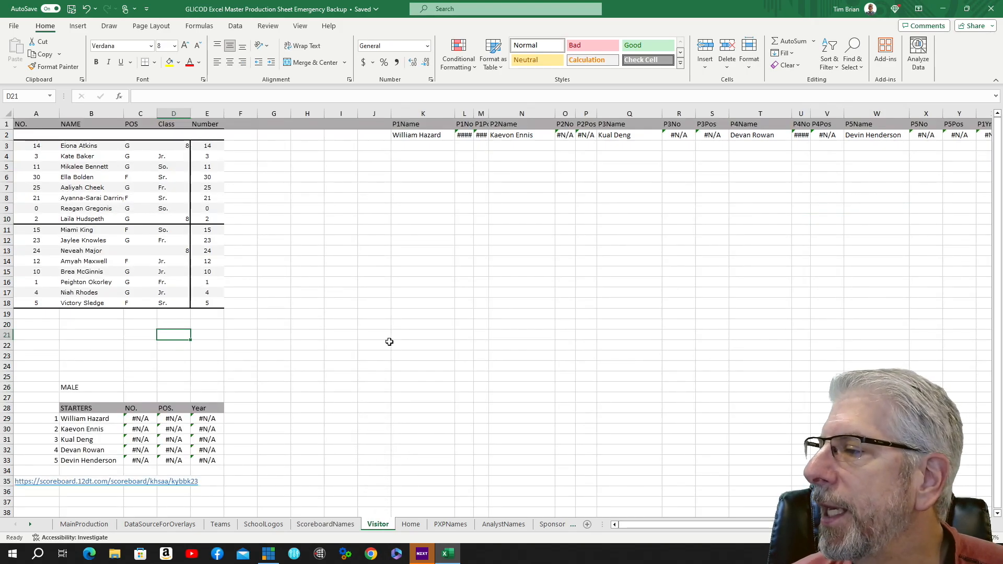
{"action": "scroll", "coordinate": [415, 320], "scroll_direction": "down", "scroll_amount": 2}
{"action": "scroll", "coordinate": [415, 319], "scroll_direction": "up", "scroll_amount": 2}
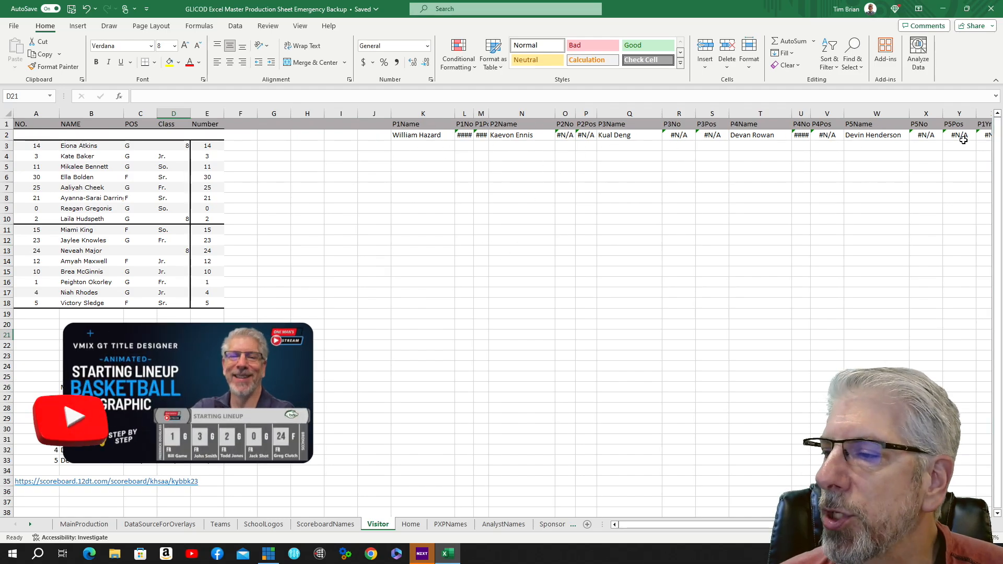
{"action": "left_click", "coordinate": [92, 388]}
{"action": "key", "text": "BackSpace"}
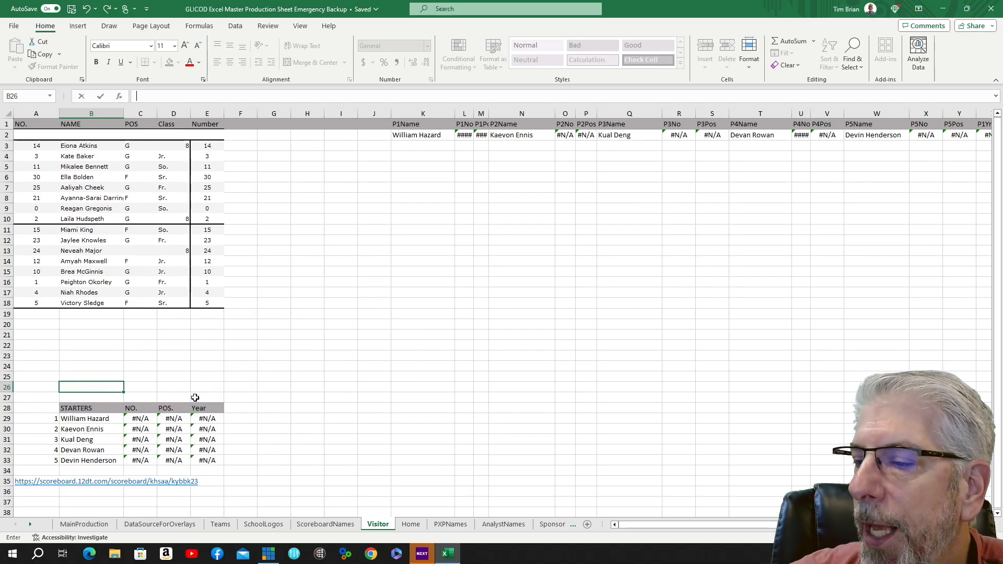
{"action": "left_click", "coordinate": [116, 420]}
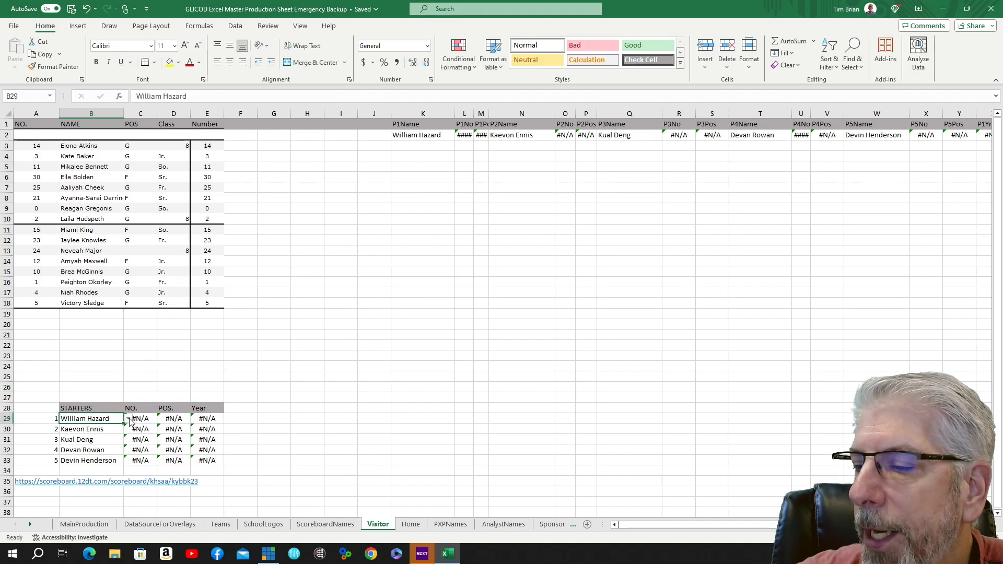
{"action": "left_click", "coordinate": [129, 420]}
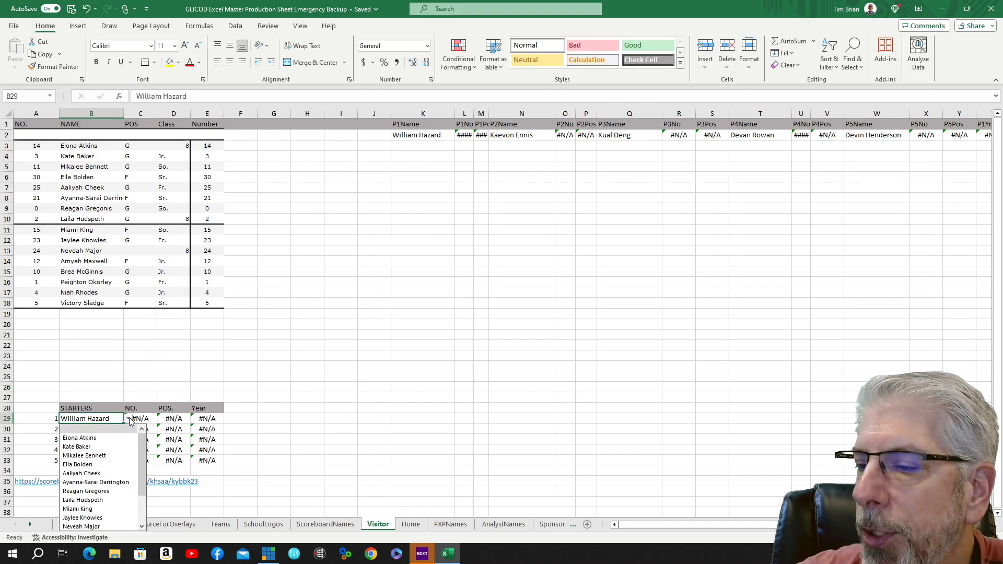
{"action": "left_click", "coordinate": [114, 440]}
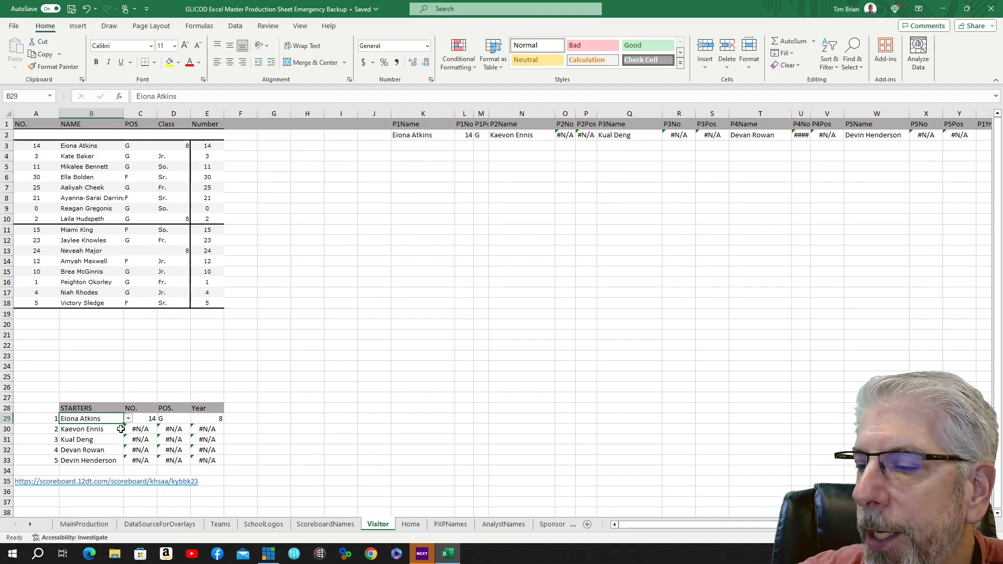
{"action": "left_click", "coordinate": [120, 429]}
{"action": "left_click", "coordinate": [128, 429]}
{"action": "left_click", "coordinate": [120, 447]}
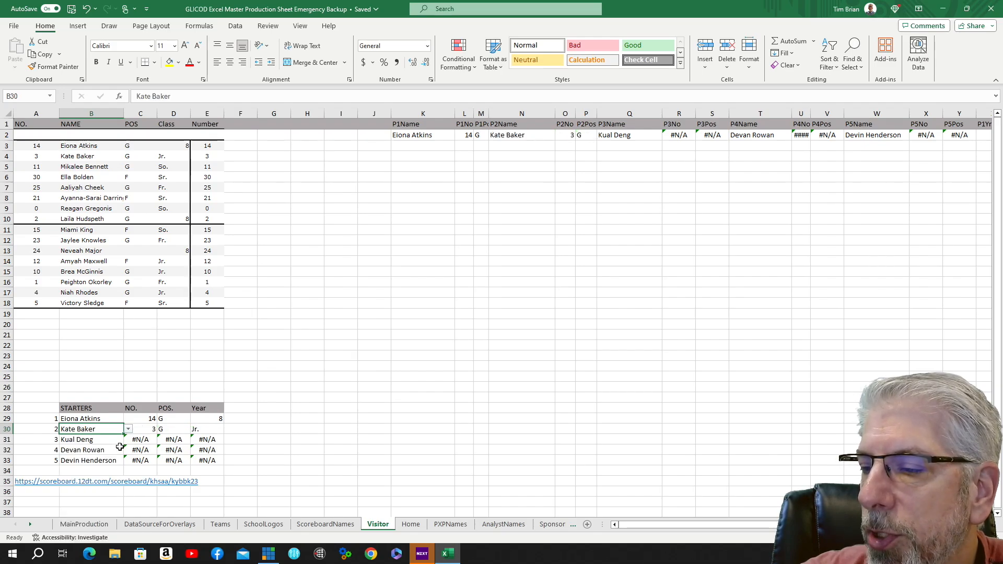
{"action": "left_click", "coordinate": [120, 440]}
{"action": "left_click", "coordinate": [128, 440]}
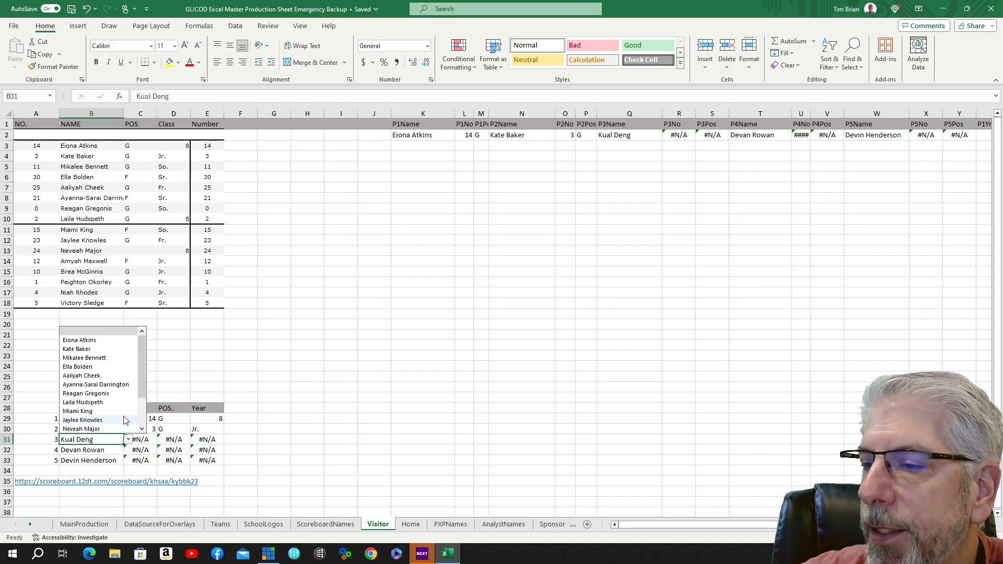
{"action": "left_click", "coordinate": [102, 359]}
{"action": "left_click", "coordinate": [120, 452]}
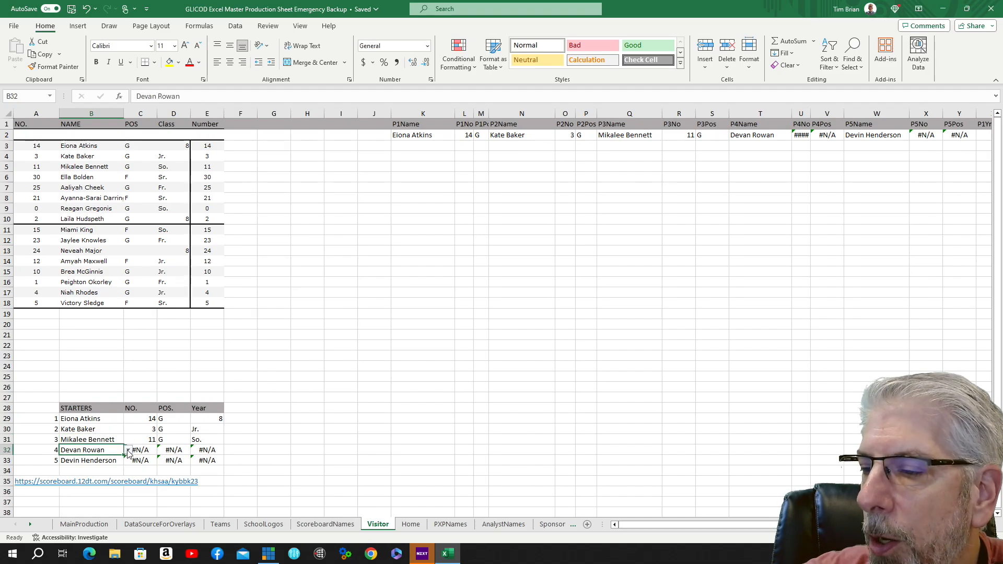
{"action": "left_click", "coordinate": [128, 451]}
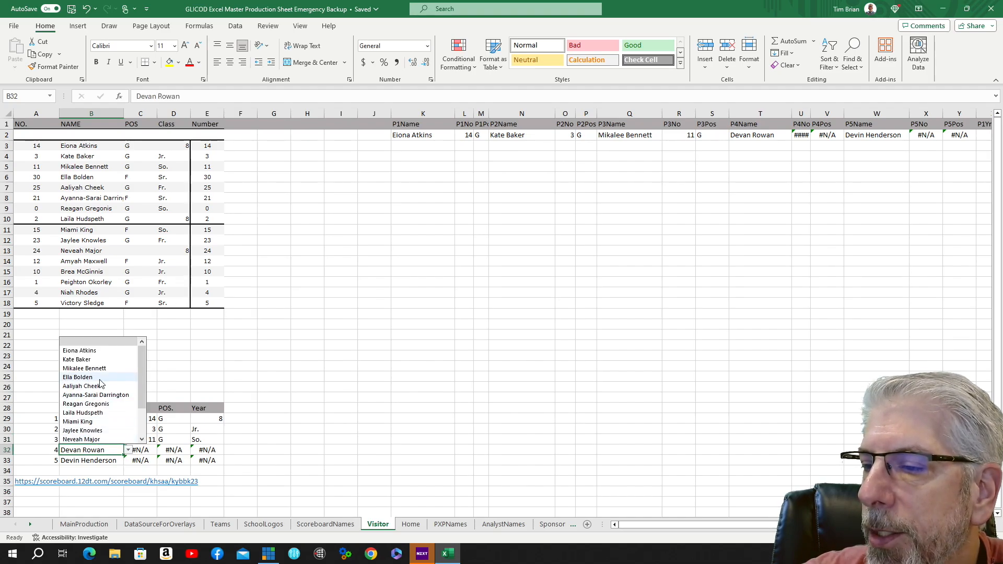
{"action": "left_click", "coordinate": [83, 377]}
{"action": "left_click", "coordinate": [120, 460]}
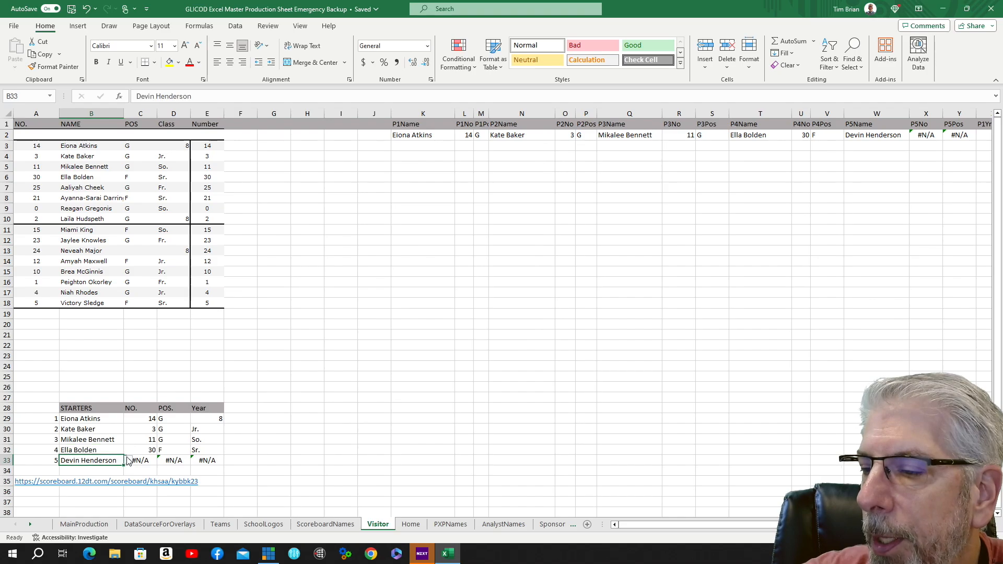
{"action": "left_click", "coordinate": [128, 461]}
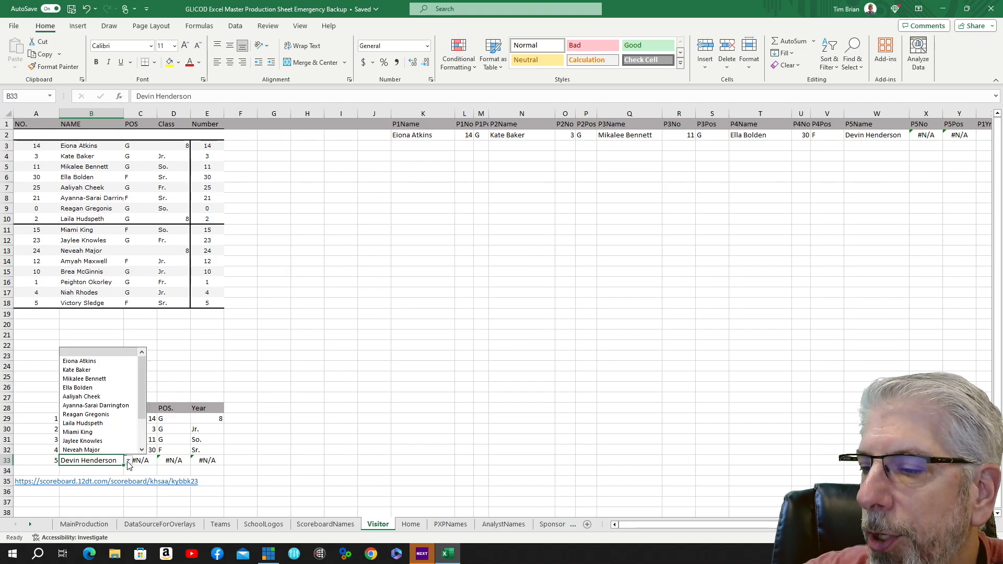
{"action": "left_click", "coordinate": [92, 389]}
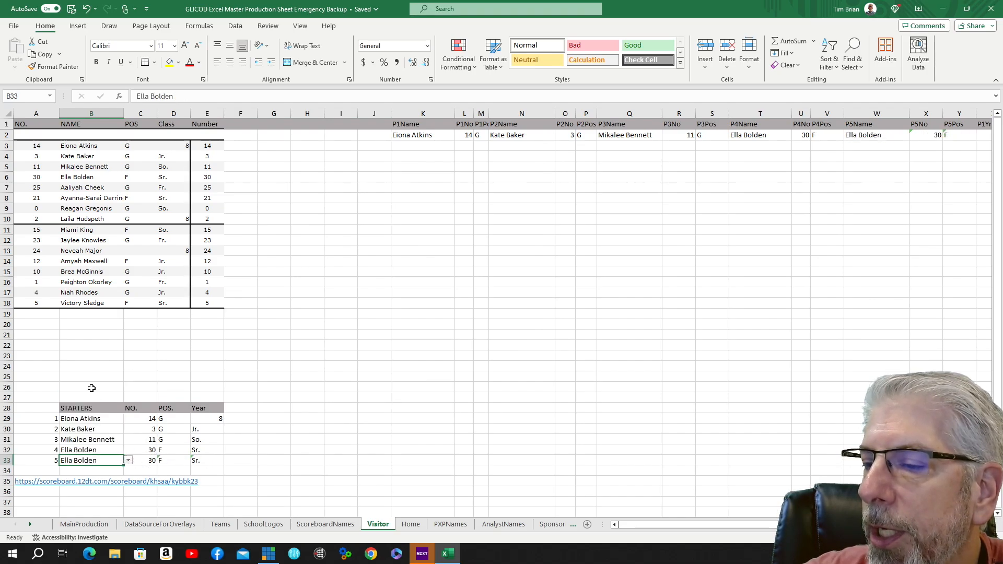
{"action": "left_click", "coordinate": [289, 440]}
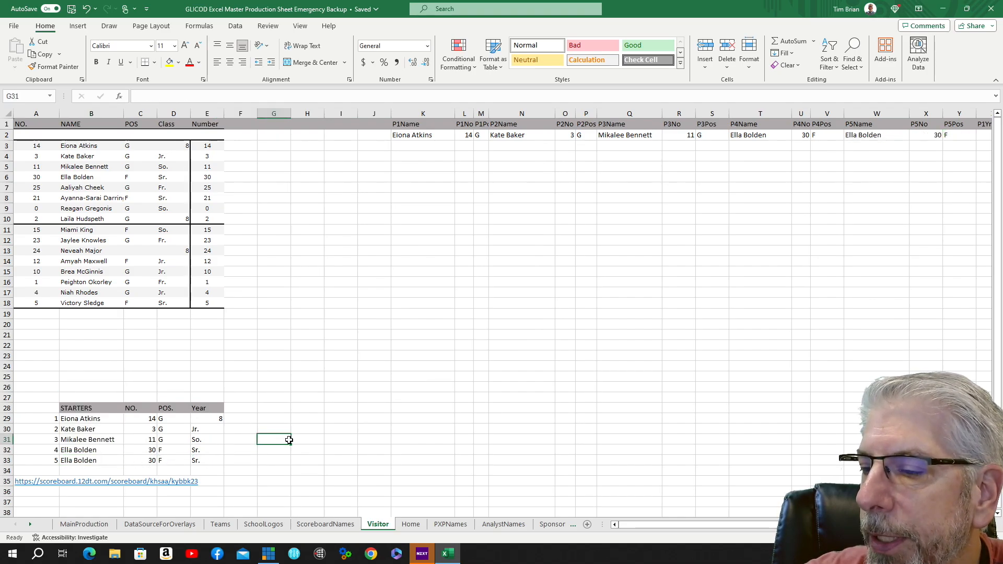
{"action": "left_click", "coordinate": [119, 462]}
{"action": "left_click", "coordinate": [129, 461]}
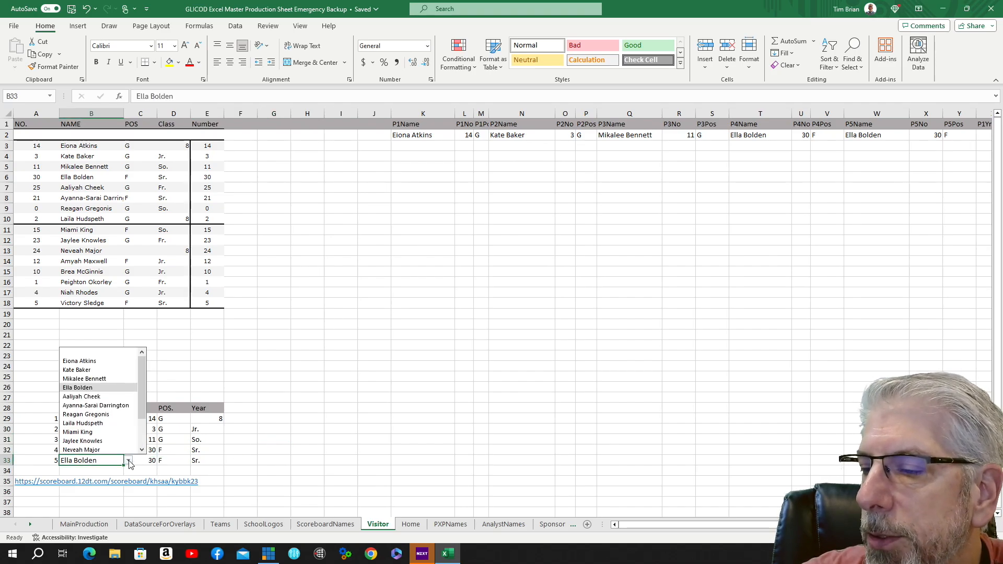
{"action": "left_click", "coordinate": [87, 425]}
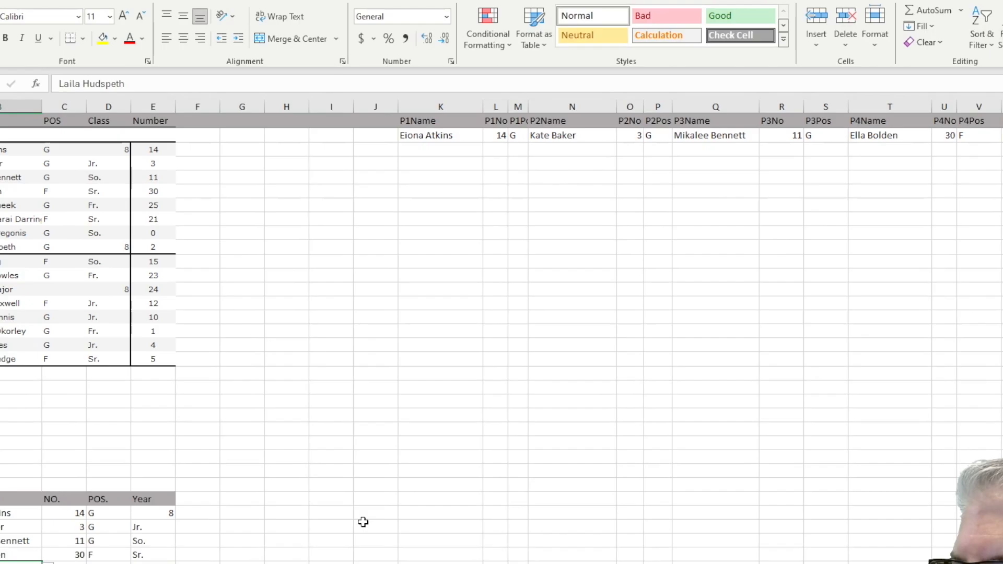
{"action": "left_click", "coordinate": [411, 524]}
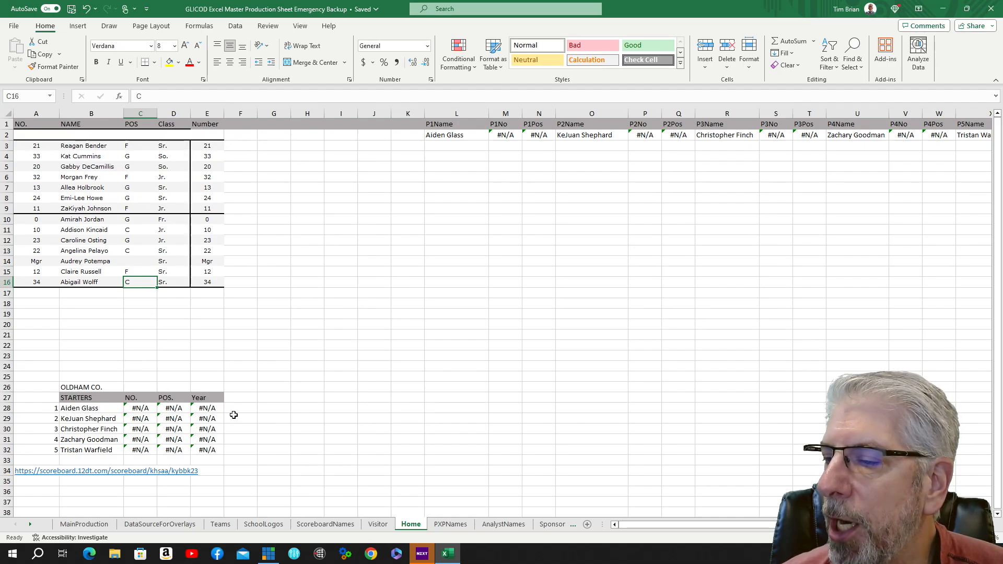
Examine the play-by-play announcer dropdown on the main production sheet and its source list of names.
{"action": "key", "text": "ctrl+Page_Down"}
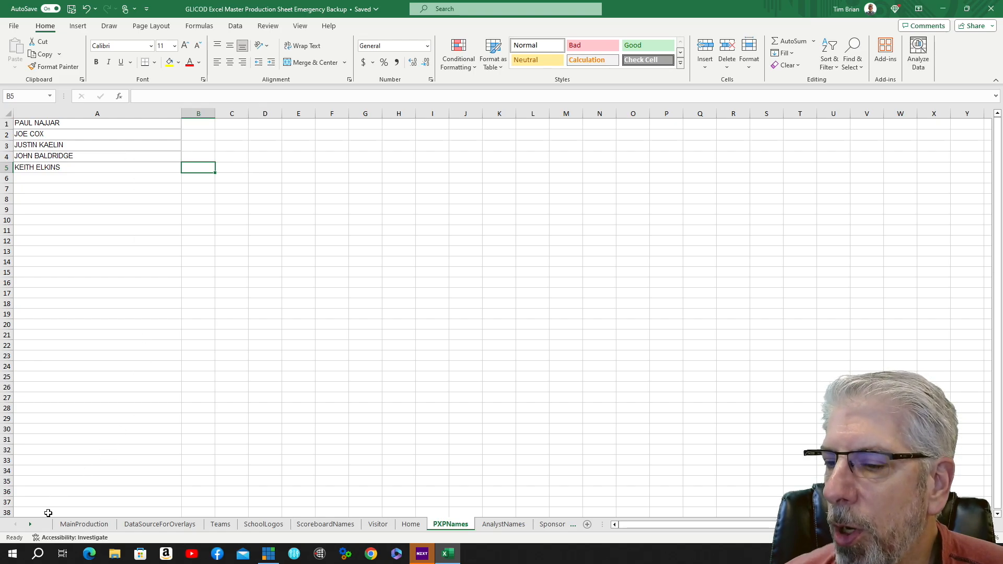
{"action": "left_click", "coordinate": [96, 525]}
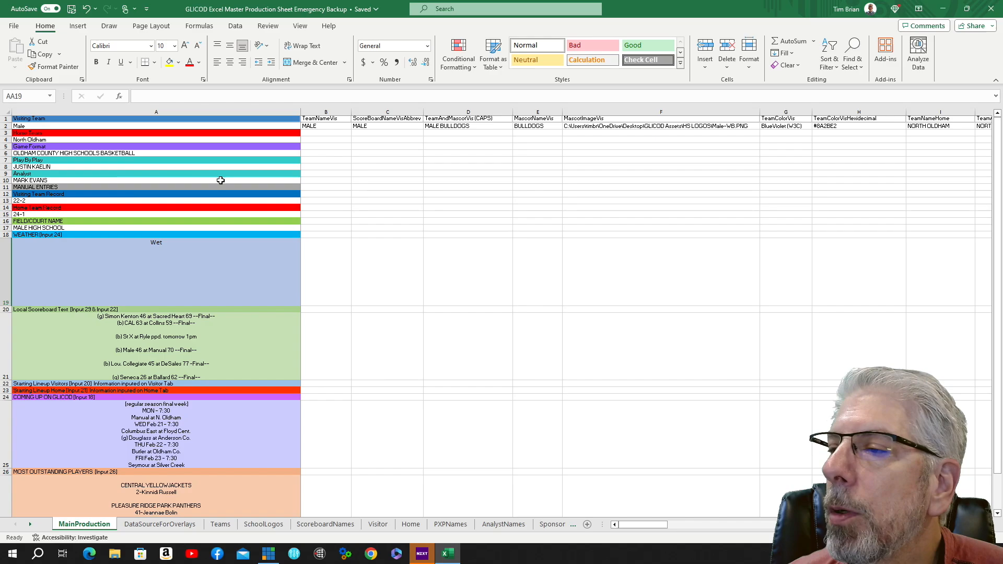
{"action": "left_click", "coordinate": [296, 166]}
{"action": "left_click", "coordinate": [304, 167]}
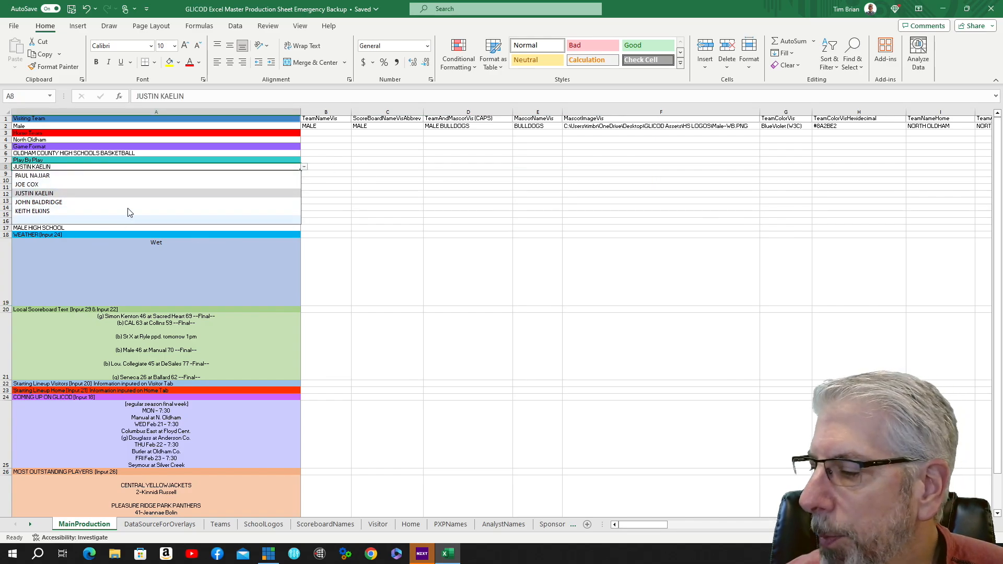
{"action": "left_click", "coordinate": [451, 525]}
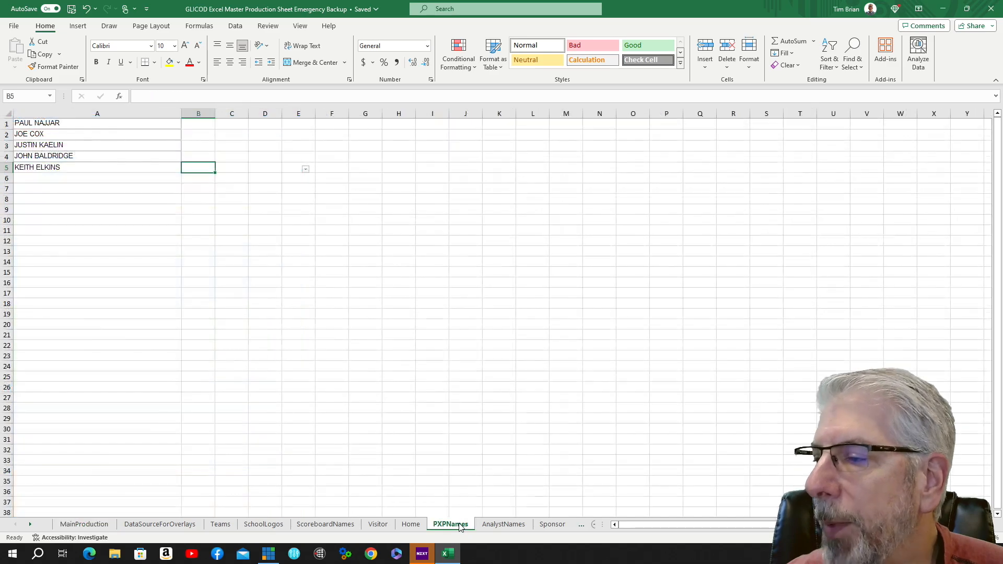
Examine the analyst dropdown on the main production sheet and the analyst names source list.
{"action": "left_click", "coordinate": [499, 525]}
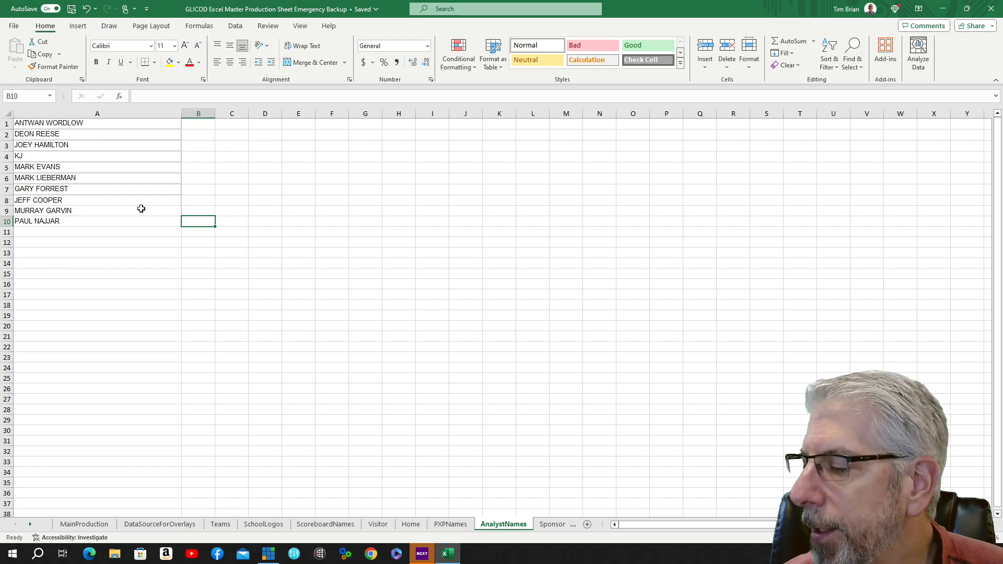
{"action": "left_click", "coordinate": [84, 524]}
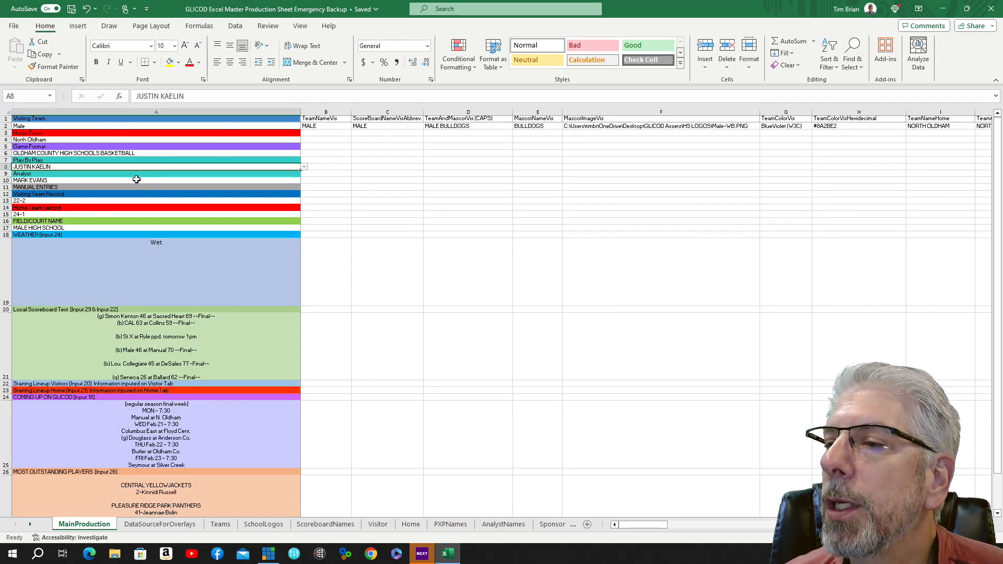
{"action": "left_click", "coordinate": [299, 180]}
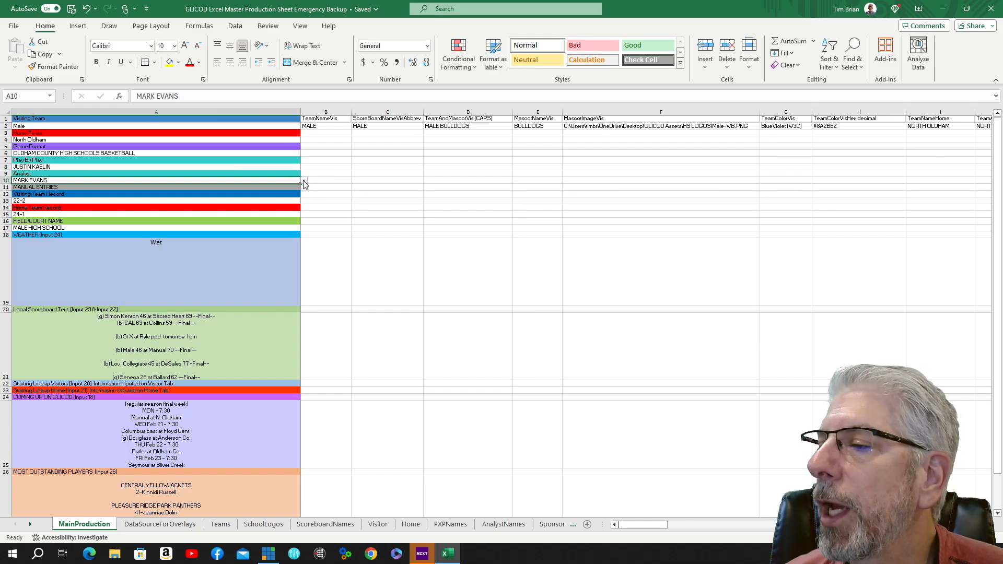
{"action": "left_click", "coordinate": [304, 181]}
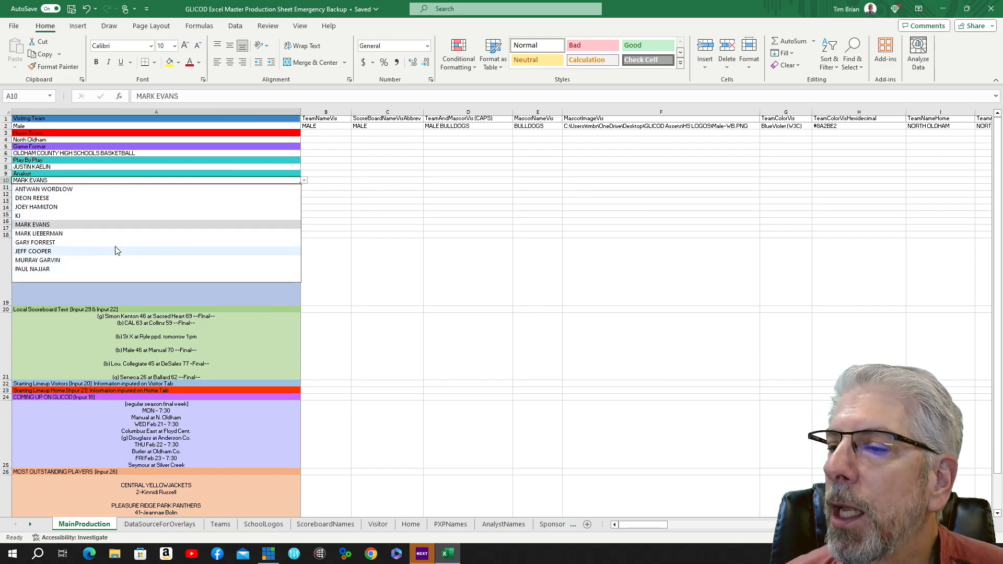
{"action": "left_click", "coordinate": [384, 496]}
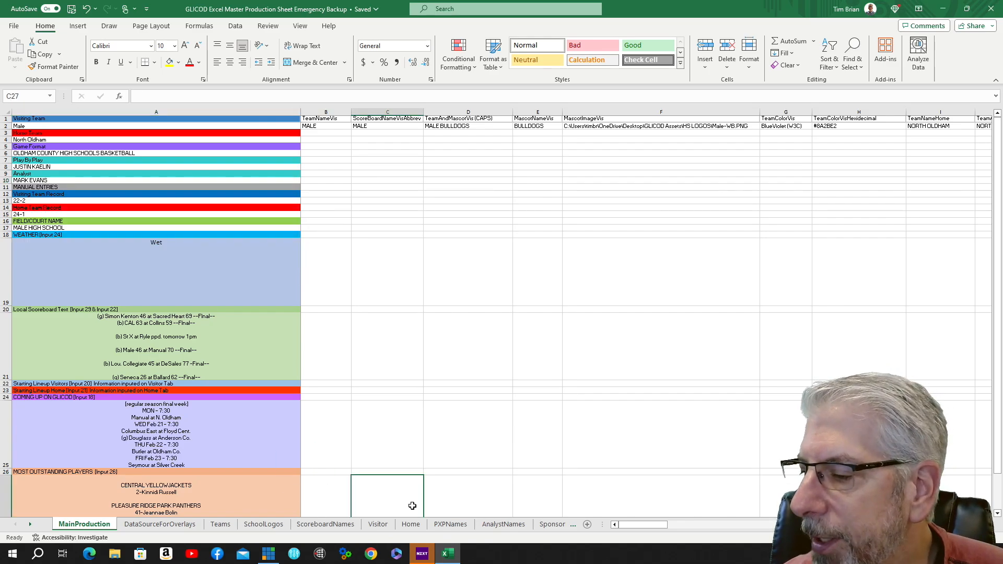
{"action": "left_click", "coordinate": [512, 527]}
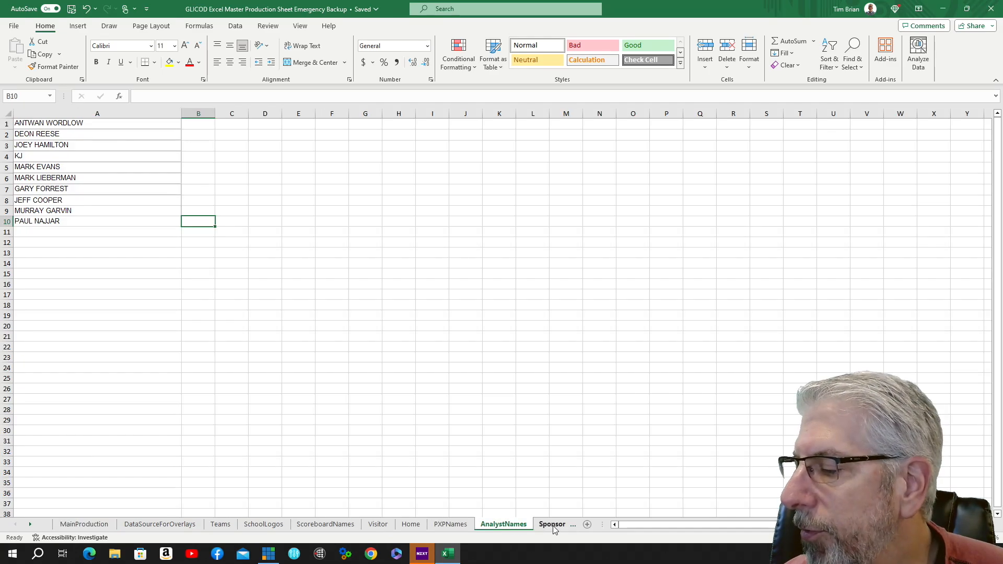
Browse the list of sponsor logo image paths on the SponsorImages sheet.
{"action": "left_click", "coordinate": [553, 525]}
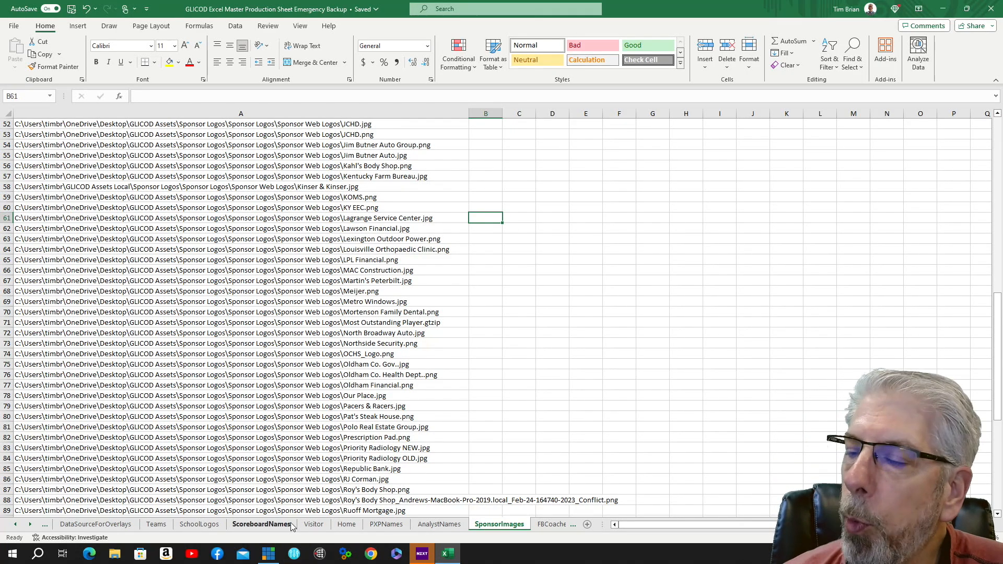
{"action": "scroll", "coordinate": [291, 161], "scroll_direction": "down", "scroll_amount": 3}
{"action": "scroll", "coordinate": [291, 162], "scroll_direction": "down", "scroll_amount": 8}
{"action": "scroll", "coordinate": [334, 177], "scroll_direction": "up", "scroll_amount": 19}
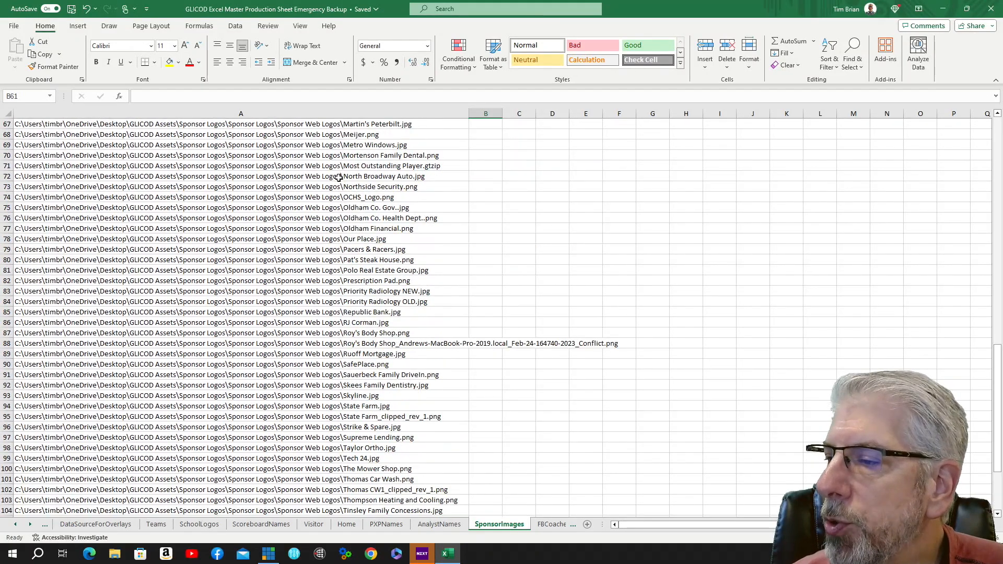
{"action": "scroll", "coordinate": [342, 181], "scroll_direction": "up", "scroll_amount": 9}
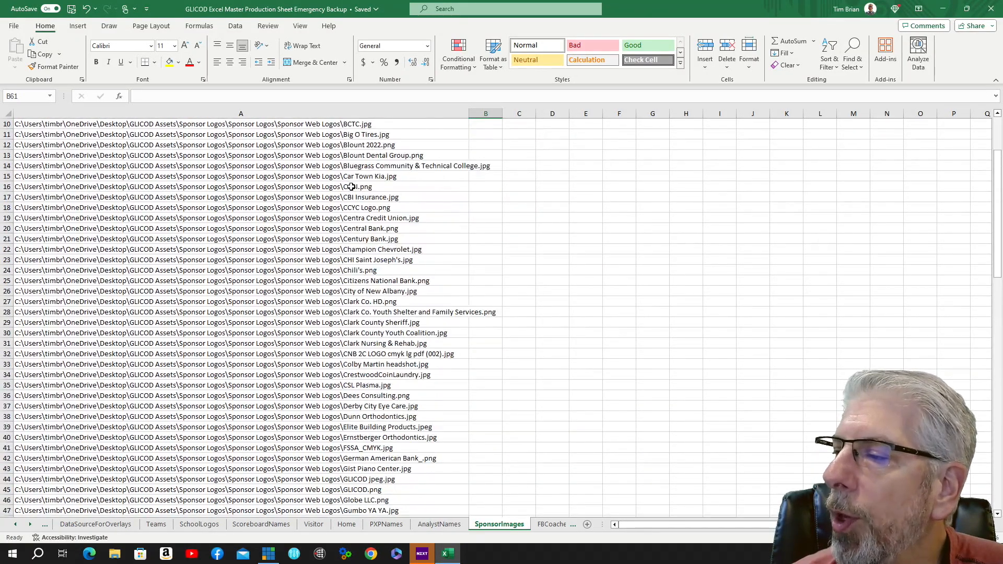
{"action": "scroll", "coordinate": [212, 184], "scroll_direction": "down", "scroll_amount": 4}
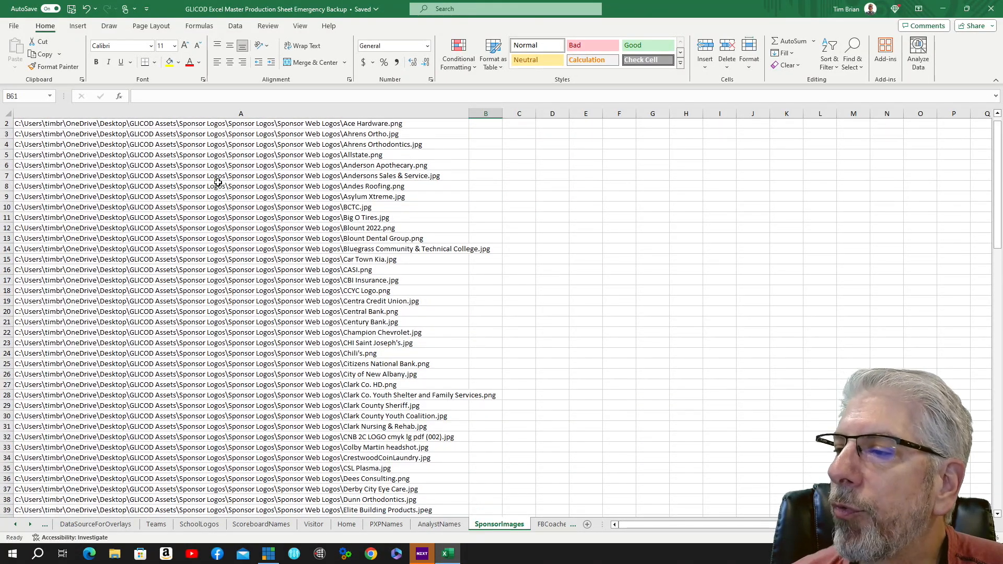
{"action": "scroll", "coordinate": [225, 185], "scroll_direction": "up", "scroll_amount": 3}
{"action": "scroll", "coordinate": [227, 185], "scroll_direction": "up", "scroll_amount": 1}
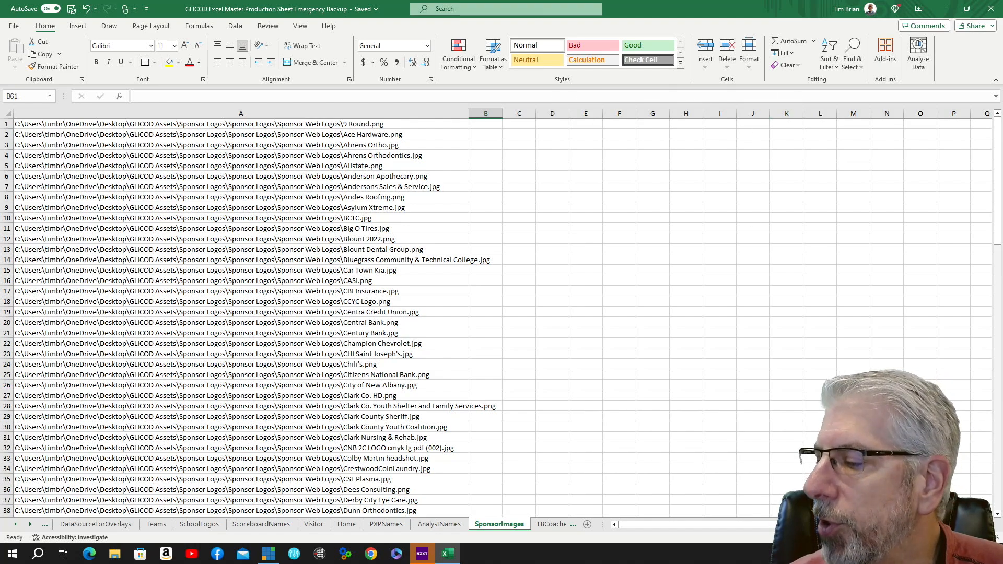
Browse the football and basketball coach photo path lists on their image sheets.
{"action": "left_click", "coordinate": [30, 524]}
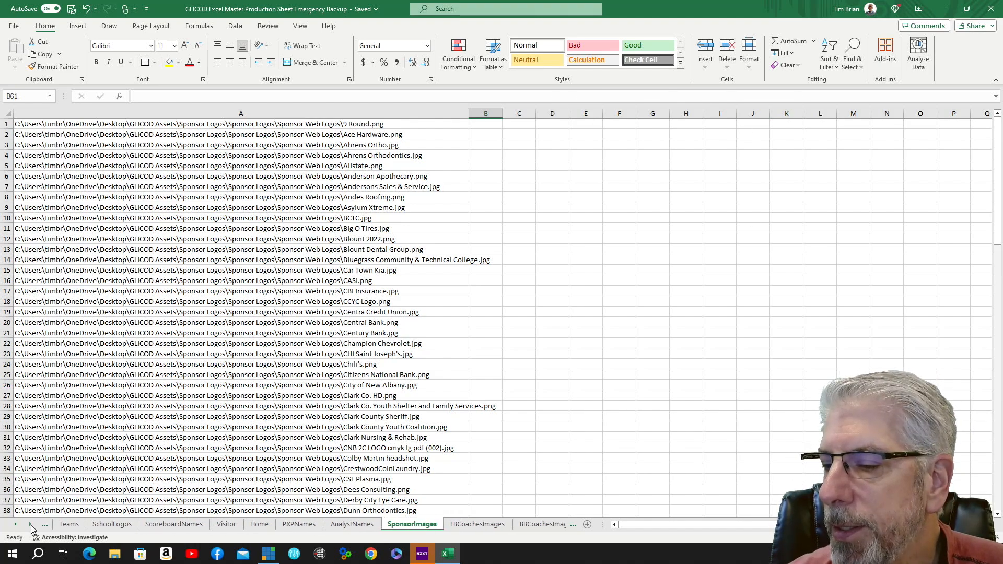
{"action": "left_click", "coordinate": [477, 524]}
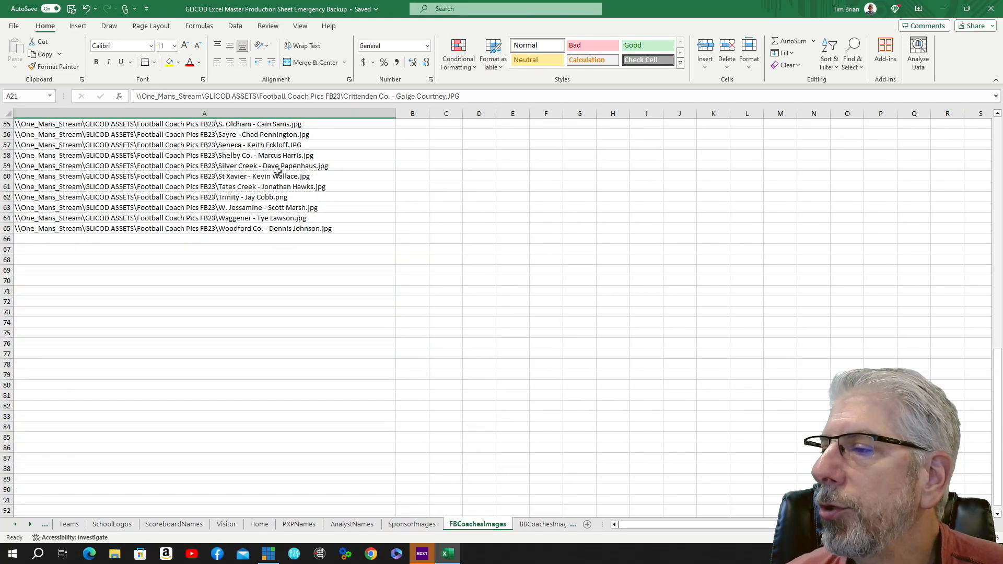
{"action": "scroll", "coordinate": [282, 233], "scroll_direction": "up", "scroll_amount": 12}
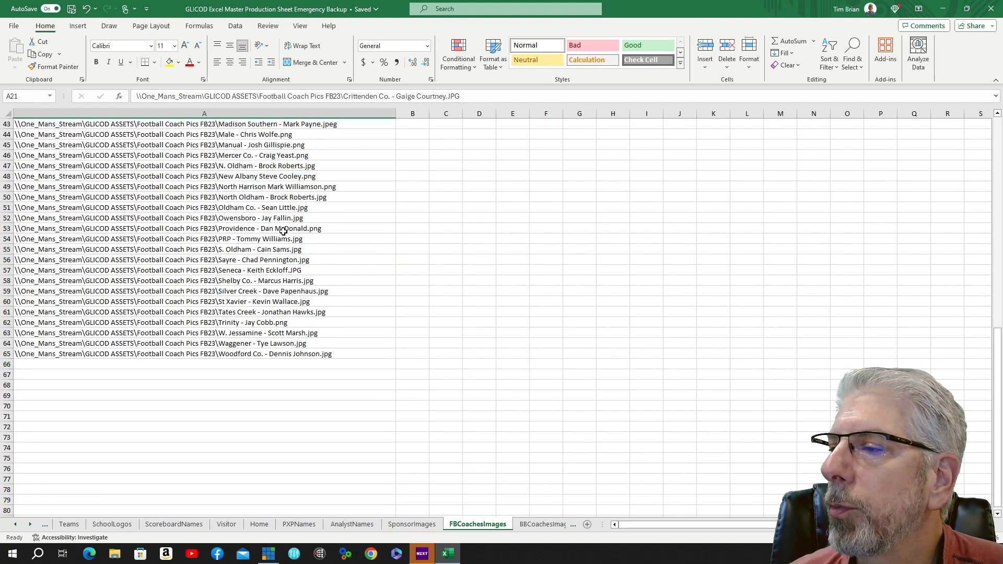
{"action": "scroll", "coordinate": [290, 246], "scroll_direction": "up", "scroll_amount": 6}
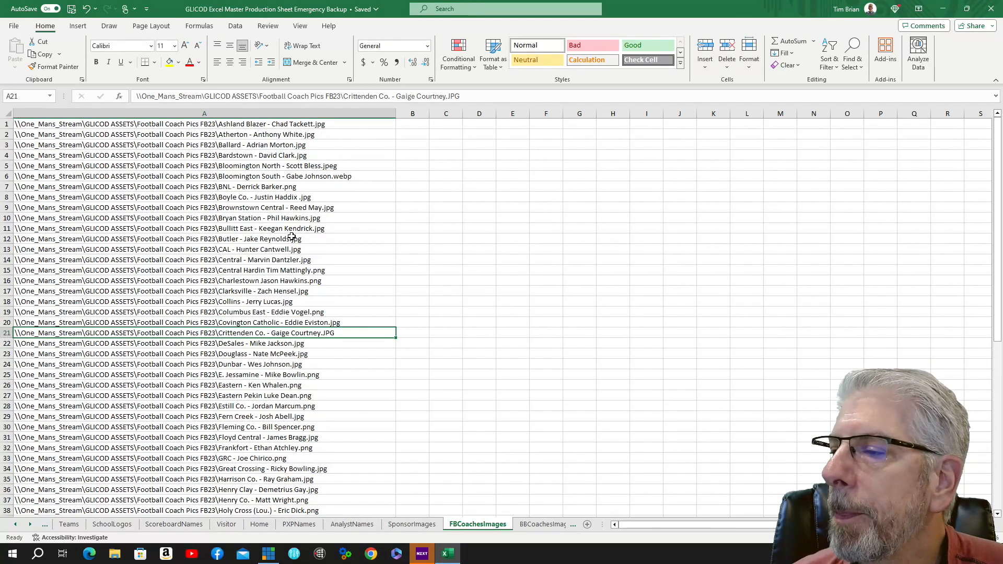
{"action": "scroll", "coordinate": [292, 237], "scroll_direction": "down", "scroll_amount": 2}
{"action": "scroll", "coordinate": [292, 237], "scroll_direction": "down", "scroll_amount": 1}
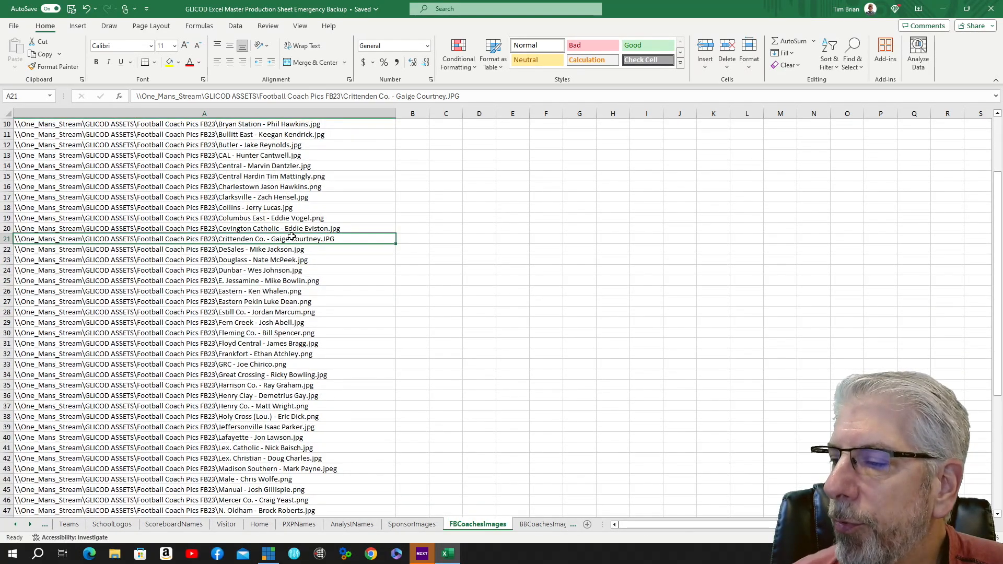
{"action": "scroll", "coordinate": [292, 236], "scroll_direction": "down", "scroll_amount": 8}
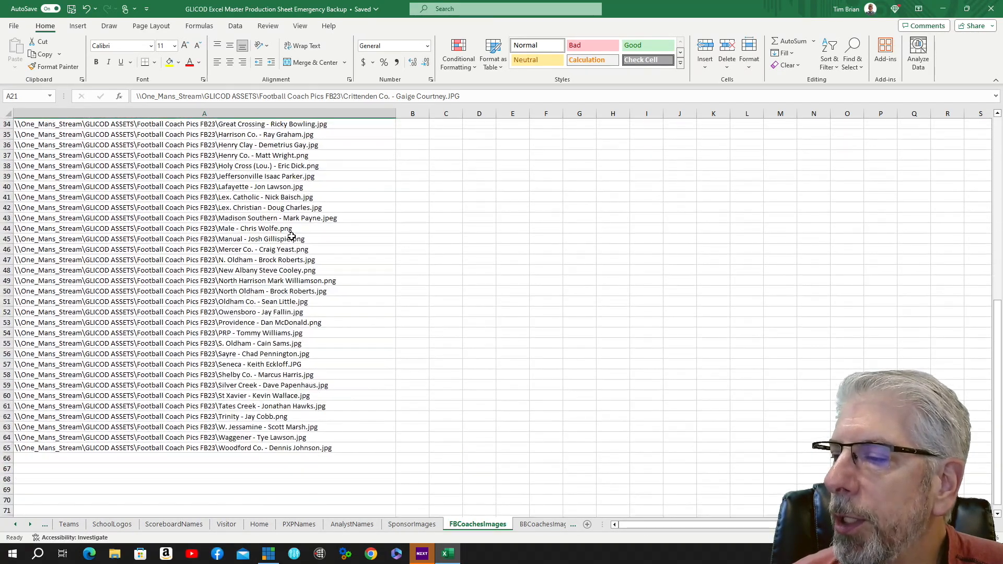
{"action": "scroll", "coordinate": [292, 236], "scroll_direction": "down", "scroll_amount": 7}
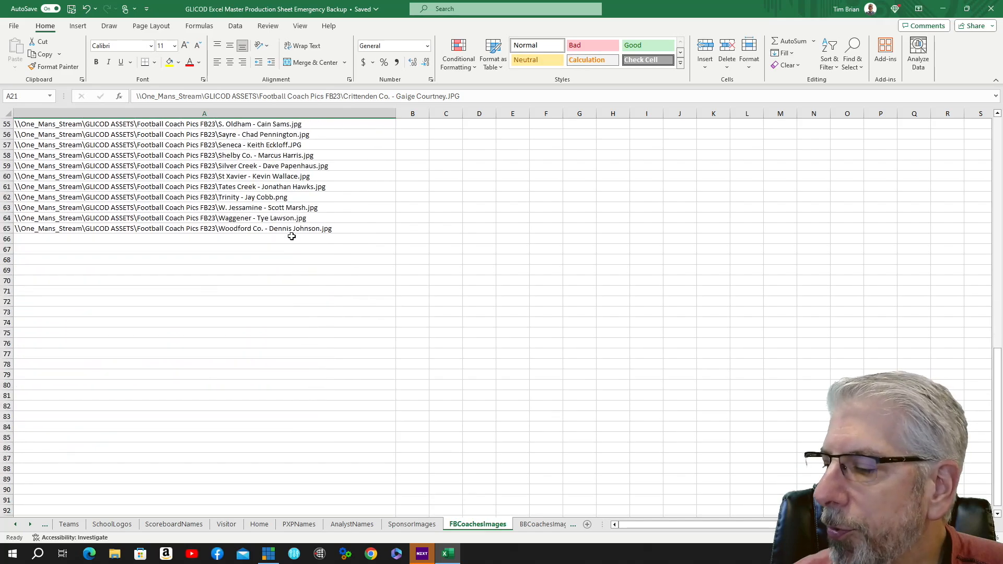
{"action": "left_click", "coordinate": [550, 524]}
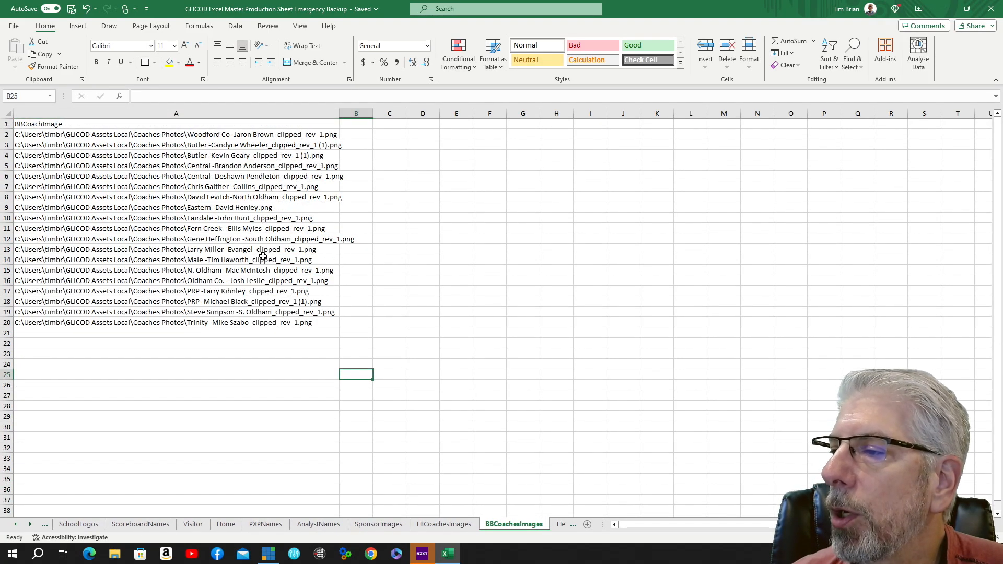
{"action": "scroll", "coordinate": [265, 204], "scroll_direction": "down", "scroll_amount": 5}
{"action": "scroll", "coordinate": [271, 210], "scroll_direction": "up", "scroll_amount": 5}
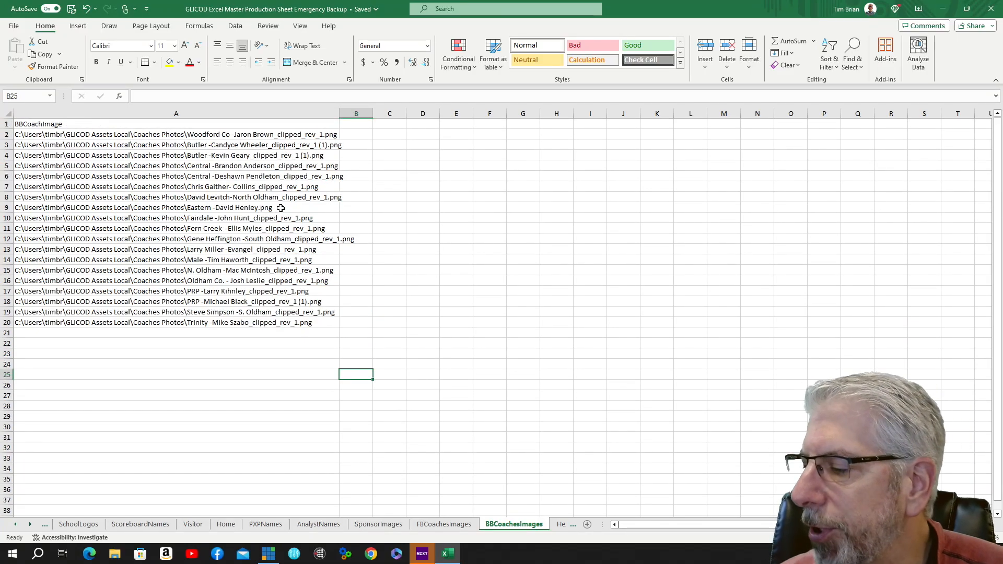
Browse the colour names and hex codes on the HexidecimalColors reference sheet.
{"action": "left_click", "coordinate": [31, 525]}
{"action": "left_click", "coordinate": [541, 526]}
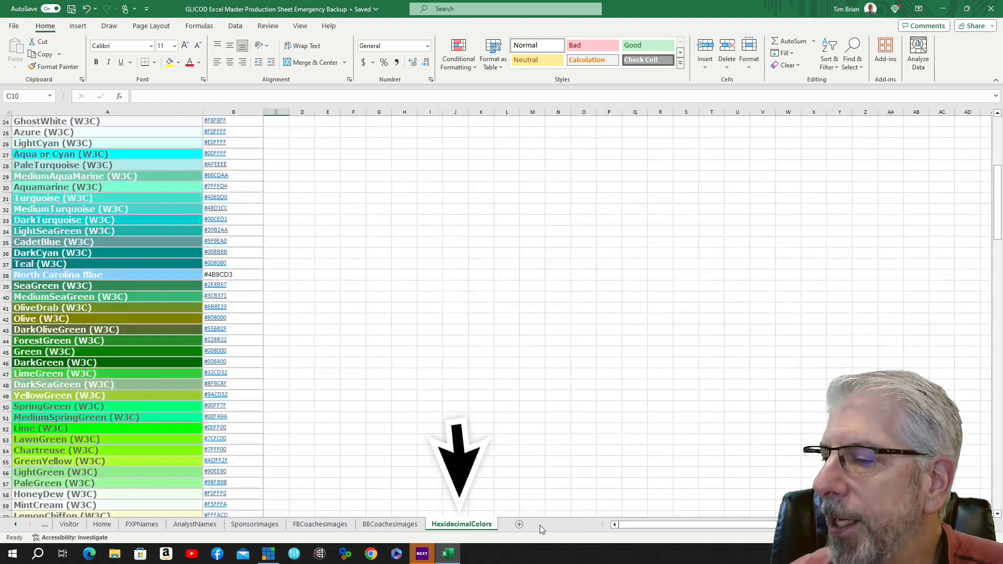
{"action": "scroll", "coordinate": [134, 320], "scroll_direction": "up", "scroll_amount": 8}
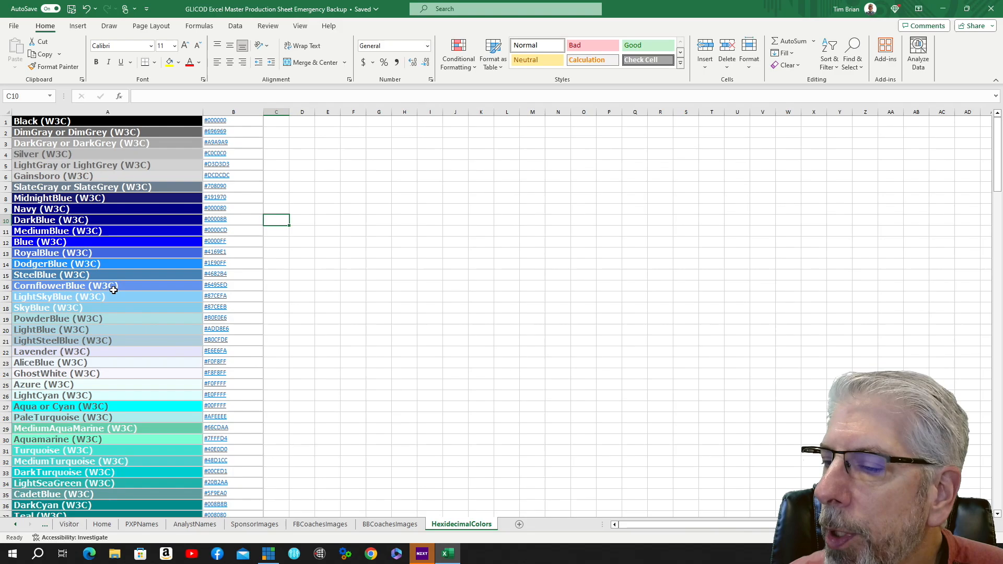
{"action": "scroll", "coordinate": [97, 273], "scroll_direction": "down", "scroll_amount": 2}
{"action": "scroll", "coordinate": [96, 273], "scroll_direction": "down", "scroll_amount": 5}
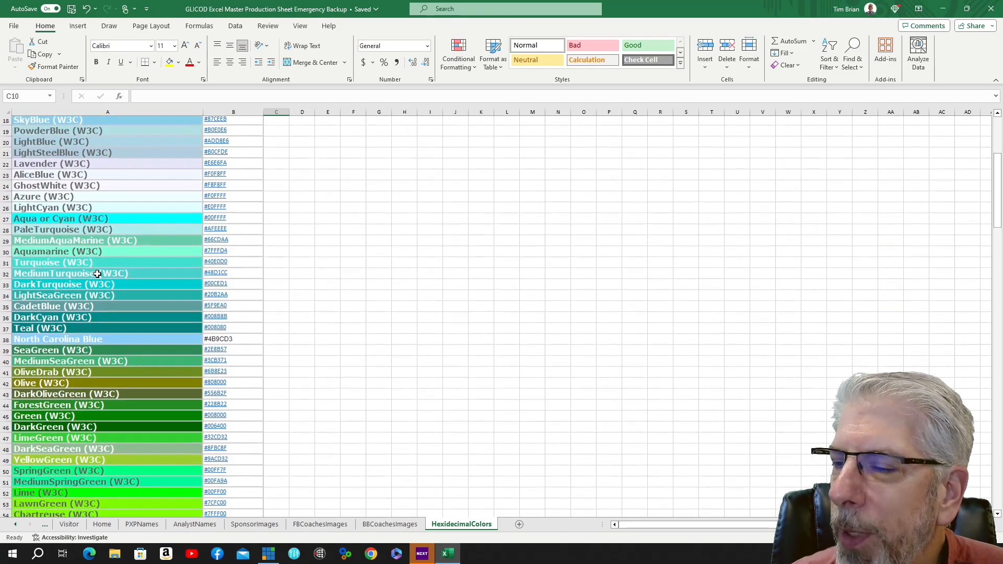
{"action": "scroll", "coordinate": [96, 273], "scroll_direction": "down", "scroll_amount": 2}
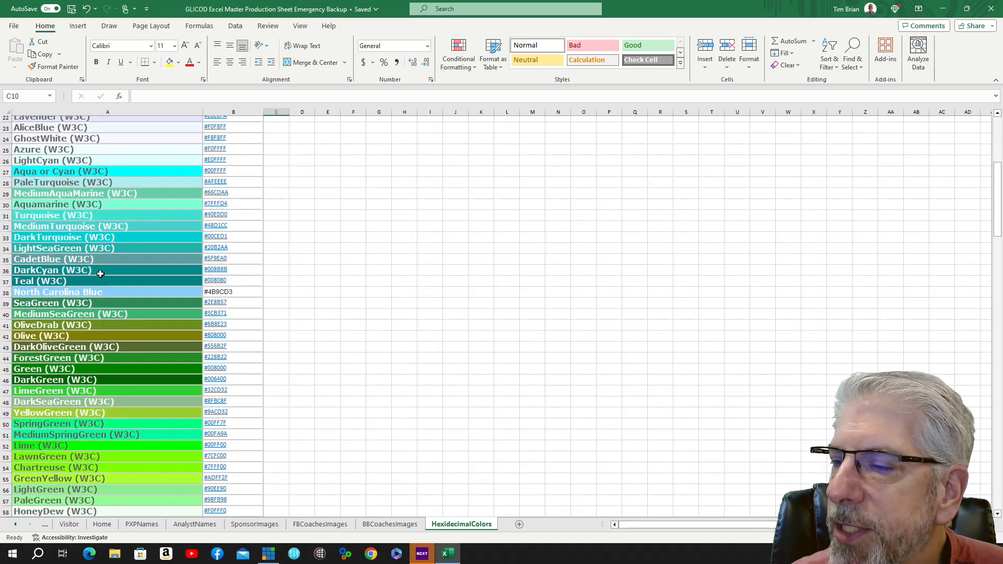